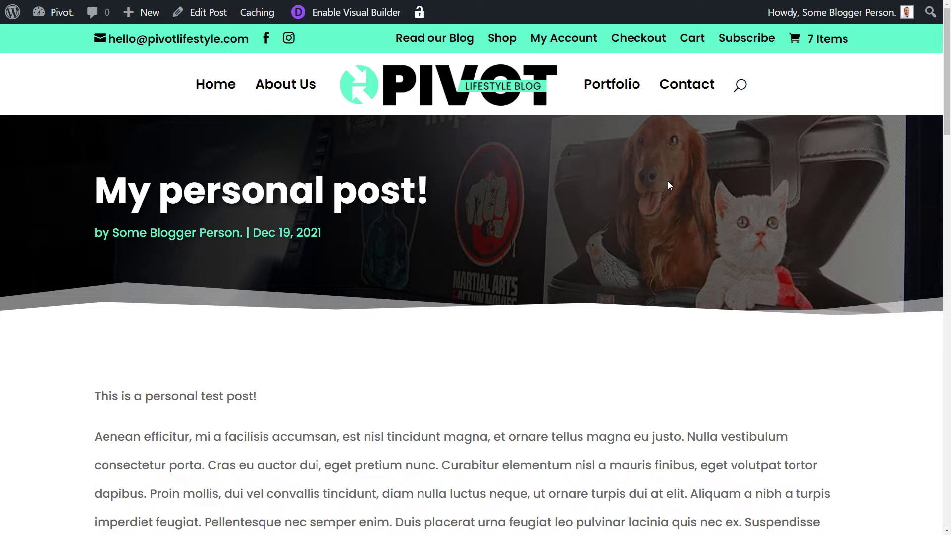
# Step: Scroll through the Sidebar widget area to review the Get Started Today call-to-action block
pyautogui.scroll(-1, 712, 200)
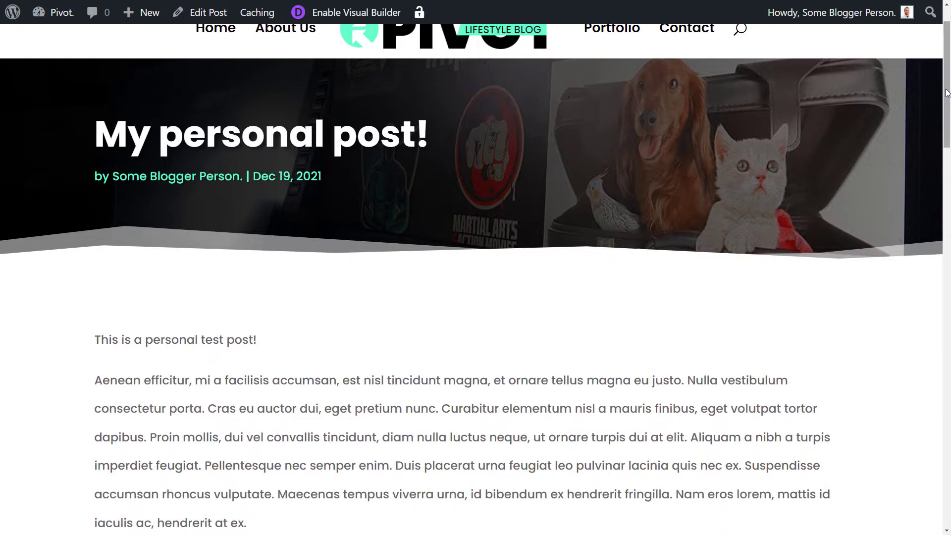
pyautogui.moveTo(943, 91)
pyautogui.mouseDown()
pyautogui.moveTo(942, 223)
pyautogui.moveTo(942, 86)
pyautogui.mouseUp()
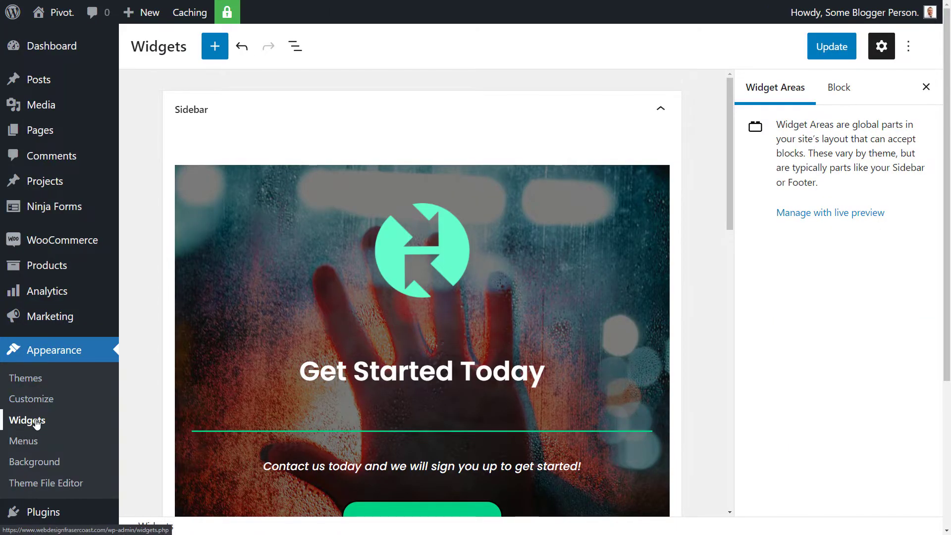
pyautogui.scroll(-5, 318, 312)
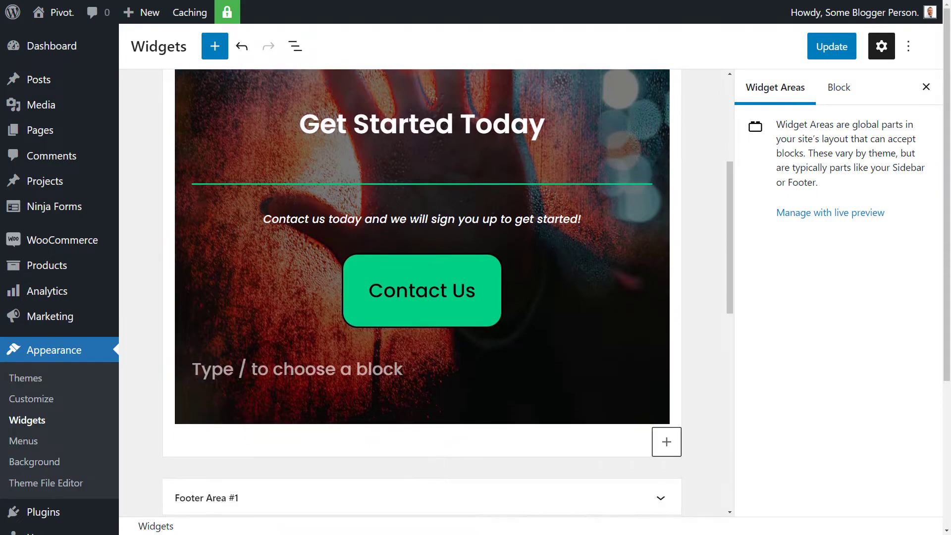
pyautogui.scroll(5, 412, 222)
pyautogui.scroll(-6, 412, 222)
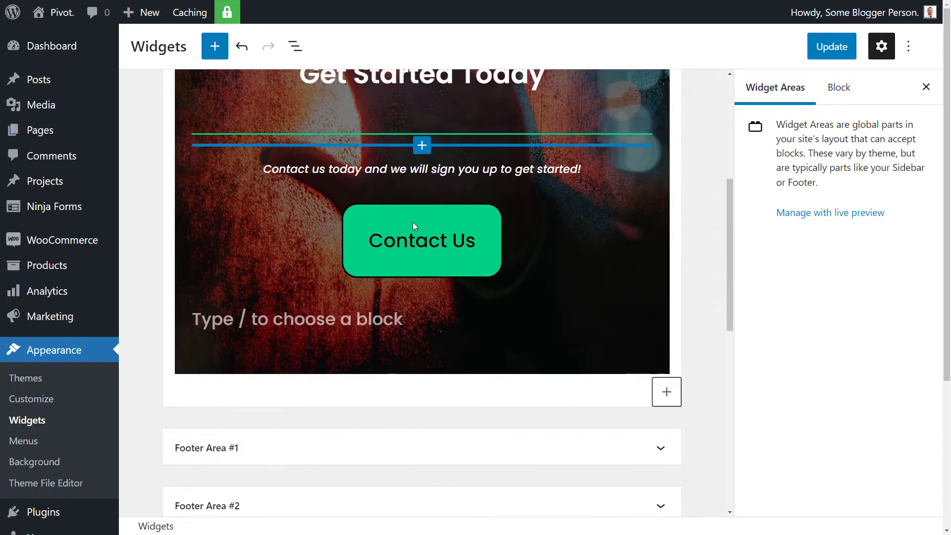
pyautogui.scroll(5, 412, 225)
pyautogui.scroll(-2, 414, 234)
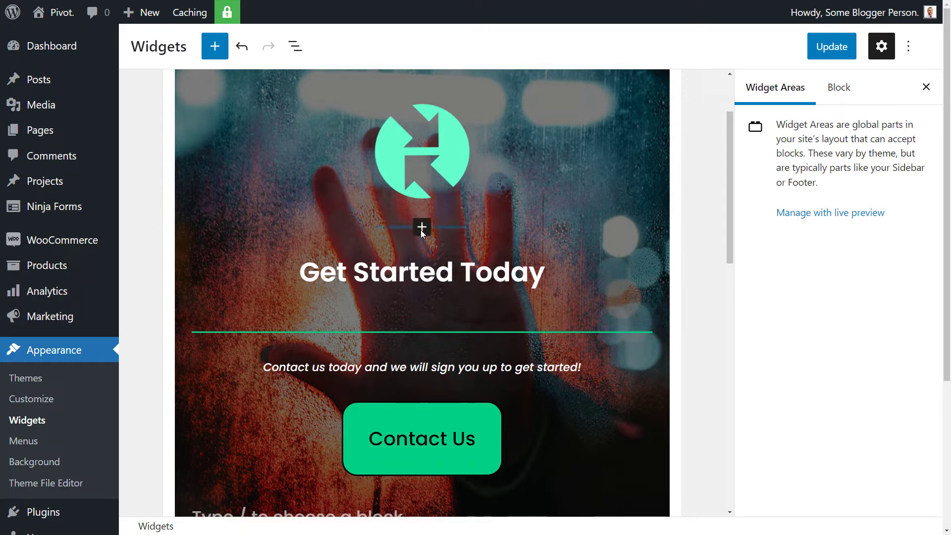
pyautogui.scroll(-4, 70, 213)
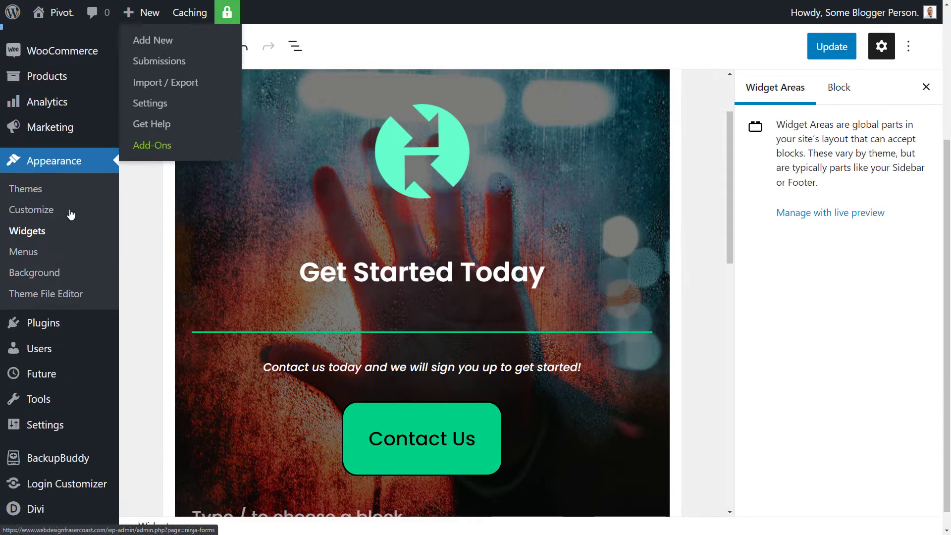
# Step: Open the Divi Theme Builder in a new tab
pyautogui.moveTo(58, 491)
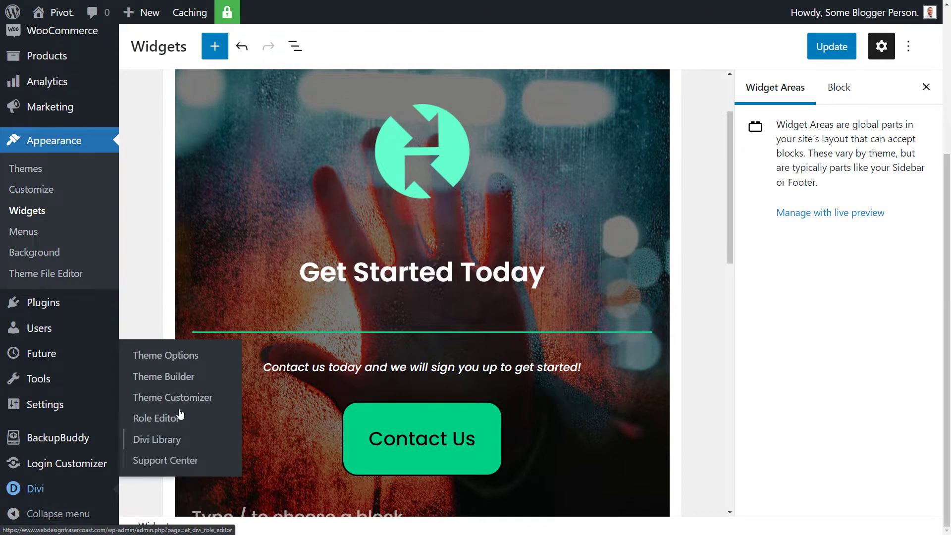
pyautogui.rightClick(174, 378)
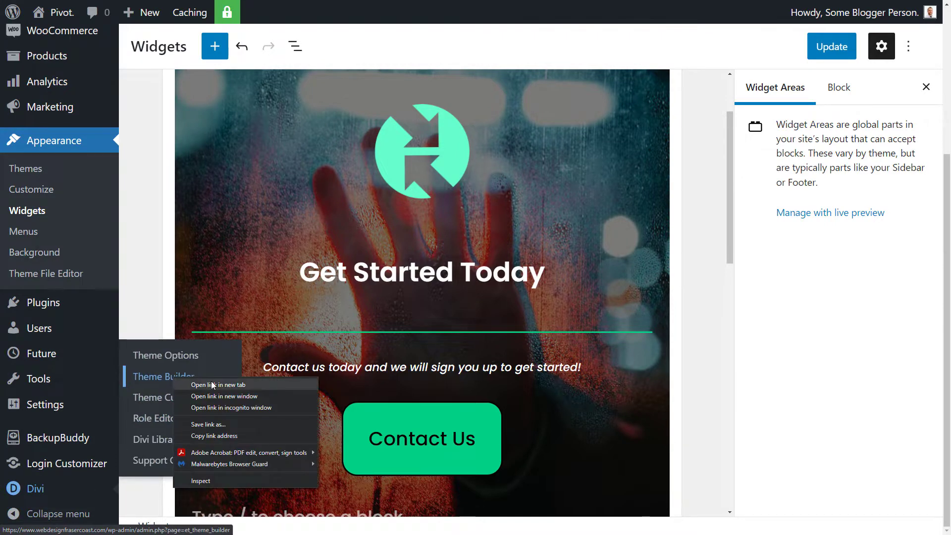
pyautogui.click(212, 384)
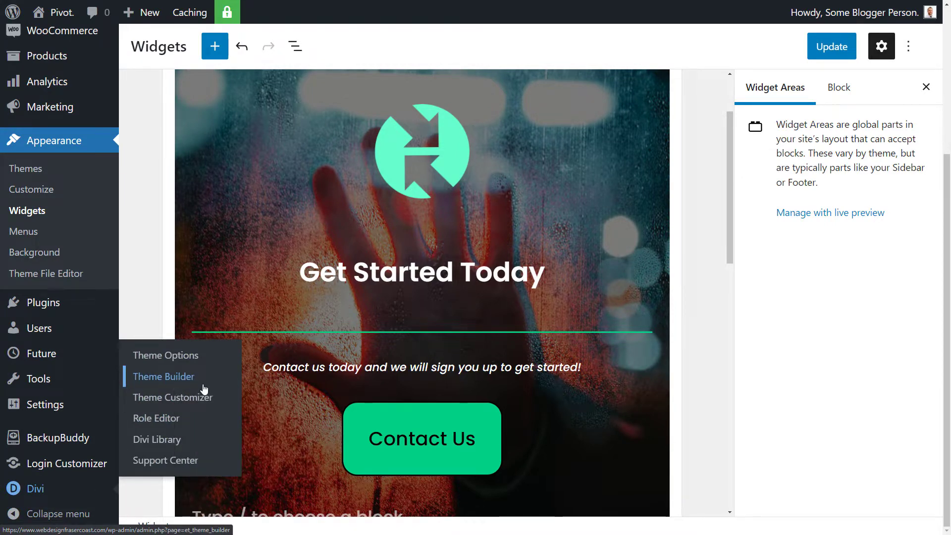
# Step: Go to Divi Theme Builder and scroll the templates to find the All Posts custom body
pyautogui.click(203, 386)
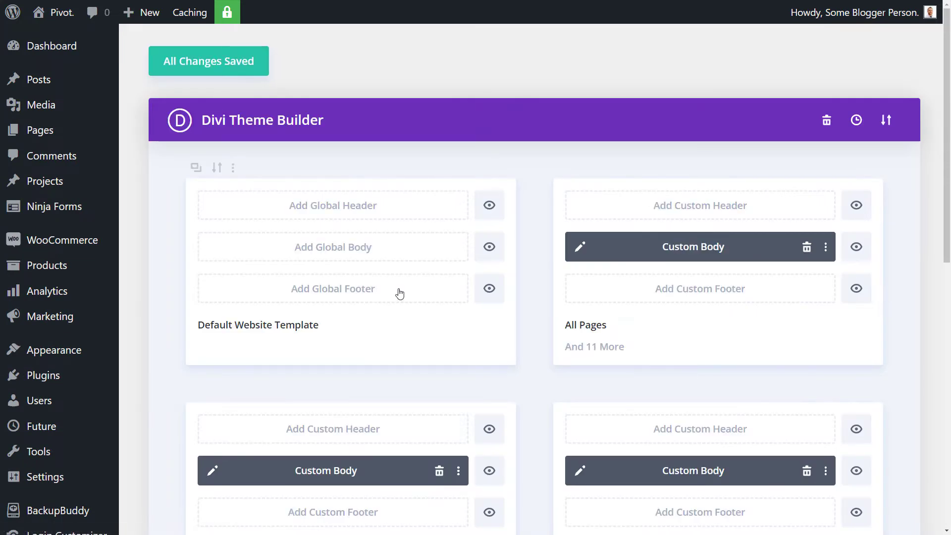
pyautogui.scroll(-5, 407, 259)
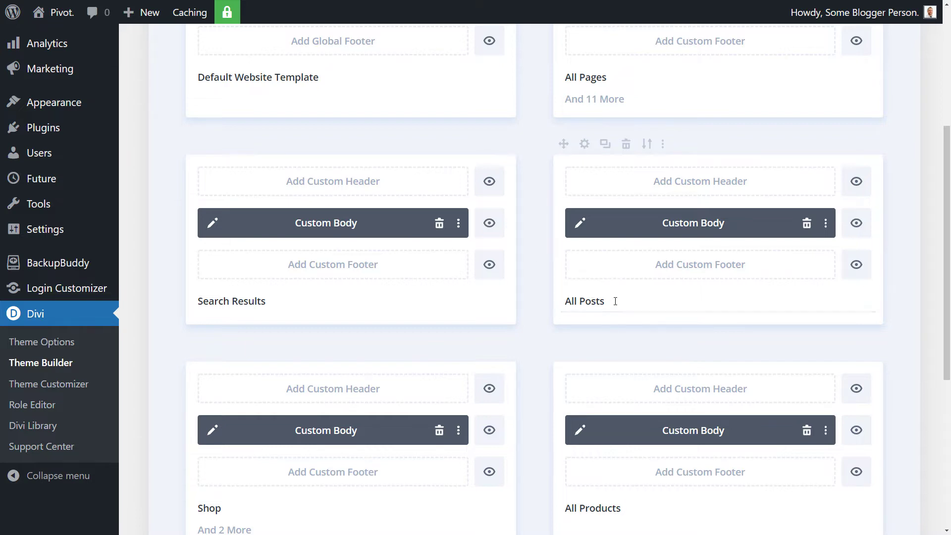
pyautogui.scroll(5, 613, 365)
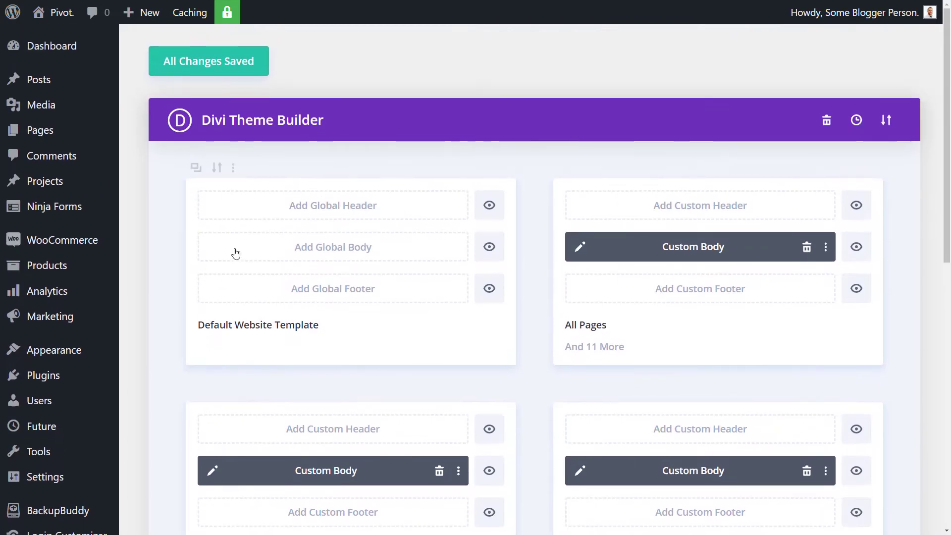
pyautogui.scroll(-10, 601, 414)
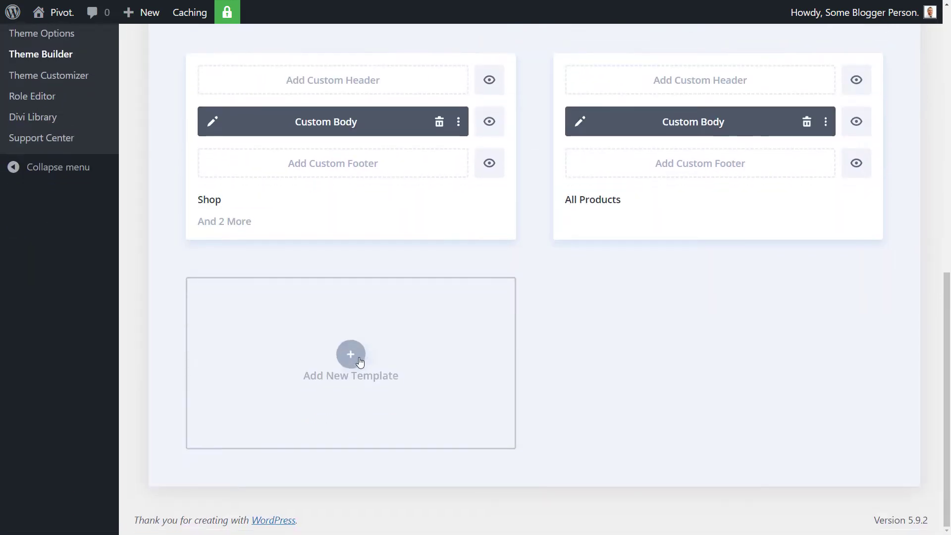
pyautogui.scroll(5, 725, 397)
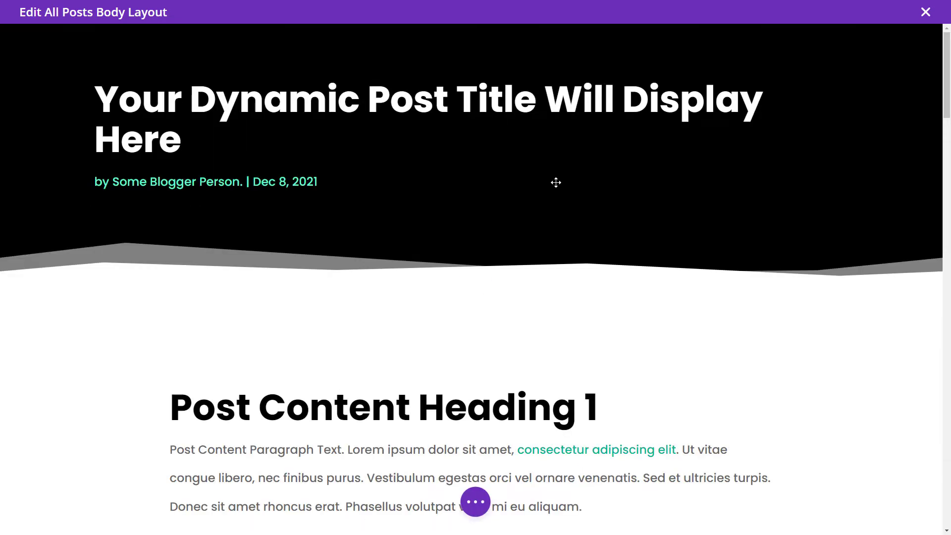
# Step: Change the post content row's column structure to the 3/4 + 1/4 layout
pyautogui.scroll(-3, 533, 187)
pyautogui.scroll(-4, 534, 187)
pyautogui.scroll(4, 534, 193)
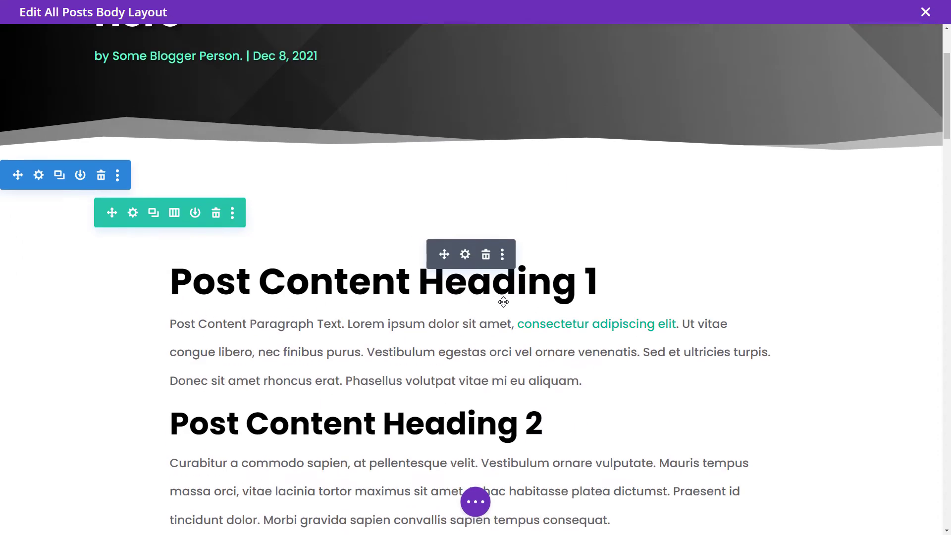
pyautogui.scroll(-10, 501, 301)
pyautogui.scroll(10, 502, 301)
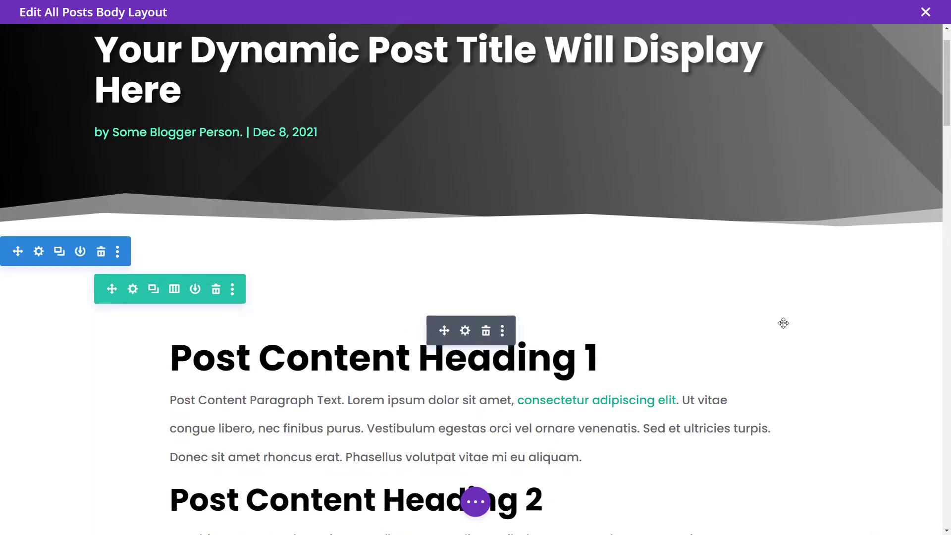
pyautogui.click(174, 293)
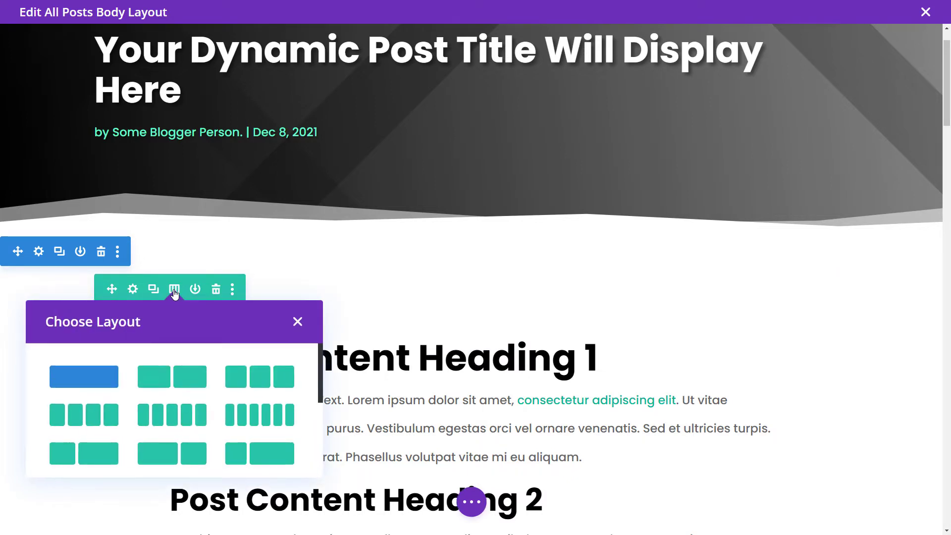
pyautogui.scroll(-3, 208, 346)
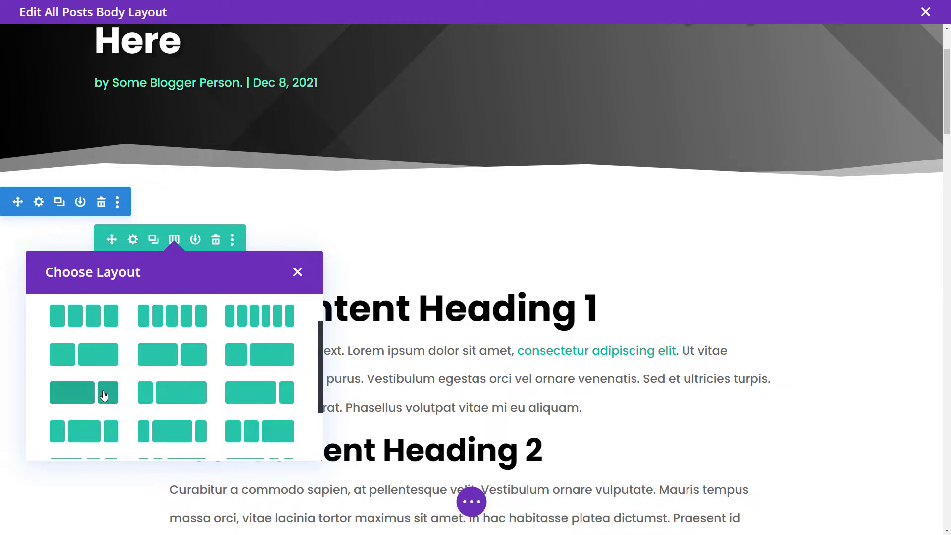
pyautogui.click(269, 395)
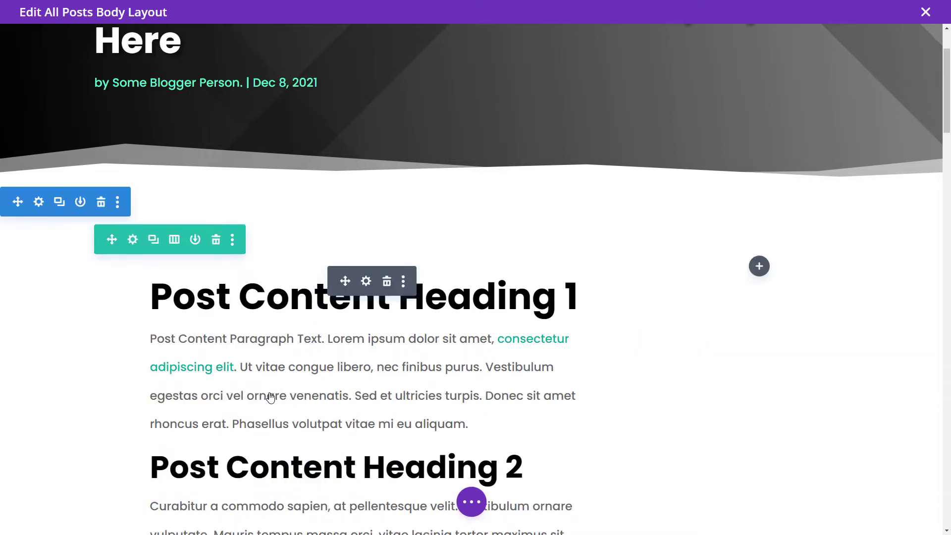
# Step: Insert a Sidebar module into the narrow right column
pyautogui.click(760, 267)
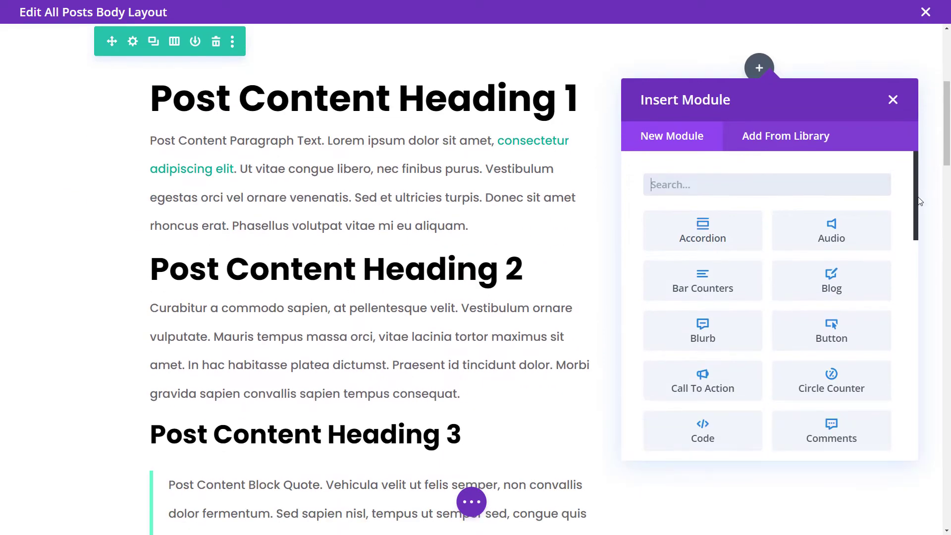
pyautogui.moveTo(916, 202); pyautogui.dragTo(913, 383)
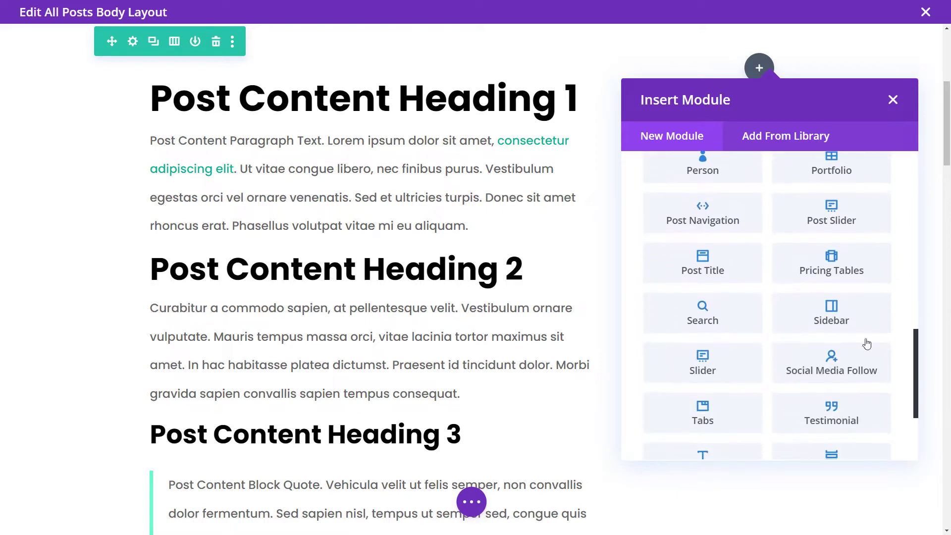
pyautogui.click(829, 313)
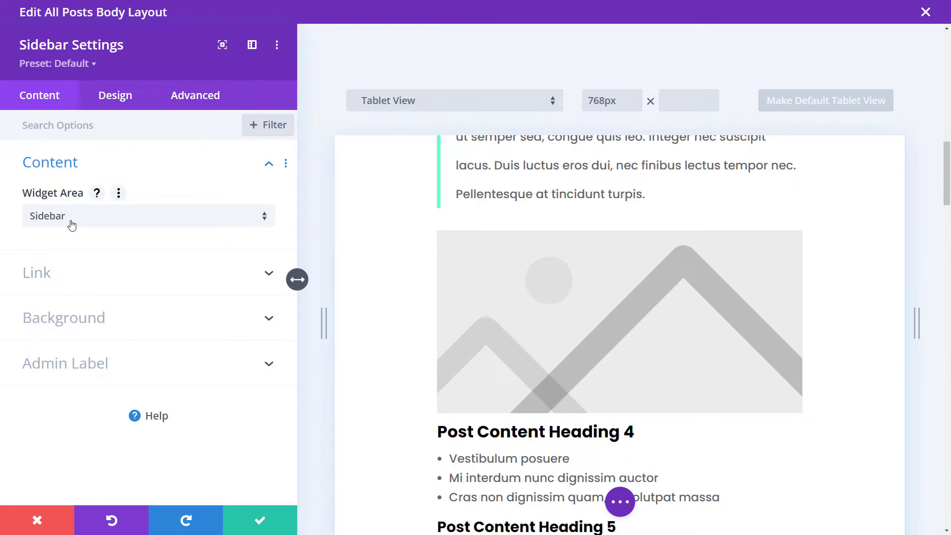
# Step: Zoom the page out and switch the builder preview to full desktop width
pyautogui.hotkey('ctrl', '-')
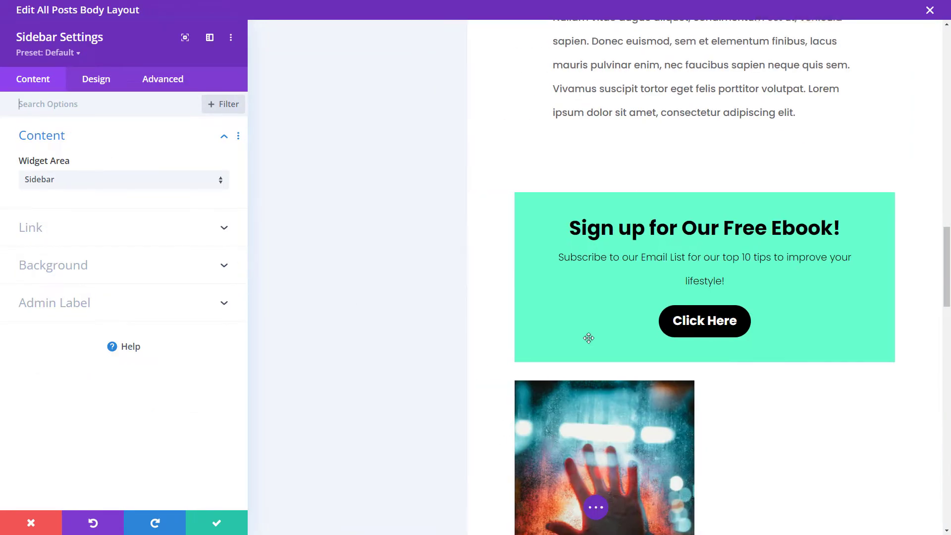
pyautogui.scroll(15, 537, 317)
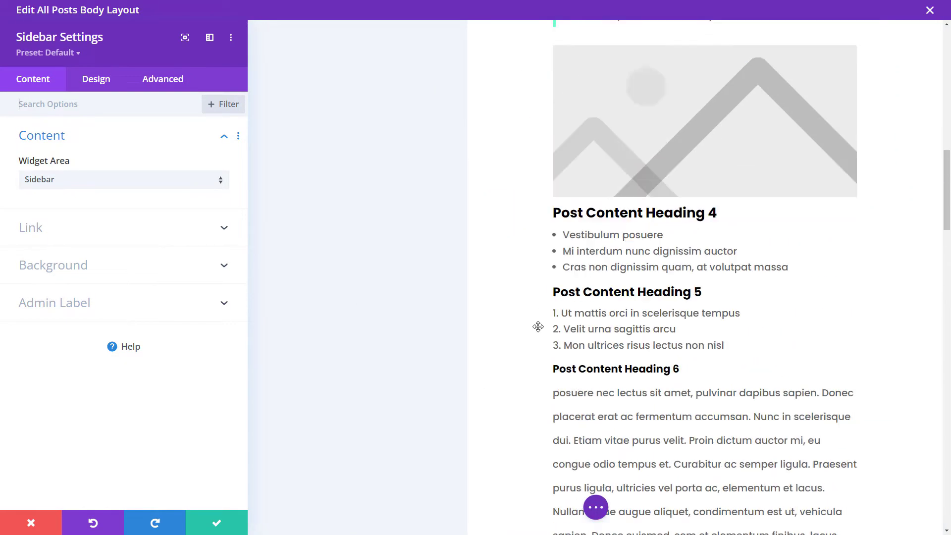
pyautogui.scroll(4, 533, 331)
pyautogui.click(596, 506)
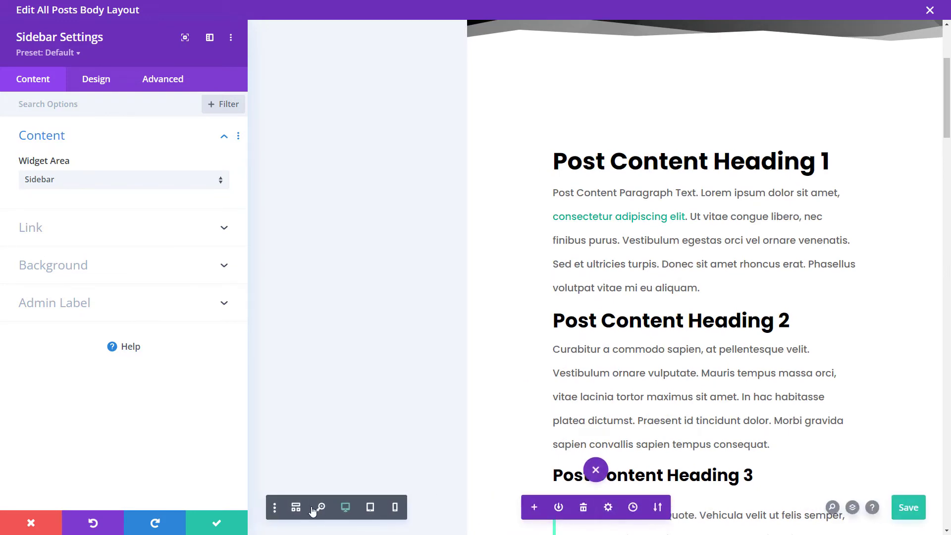
pyautogui.click(348, 514)
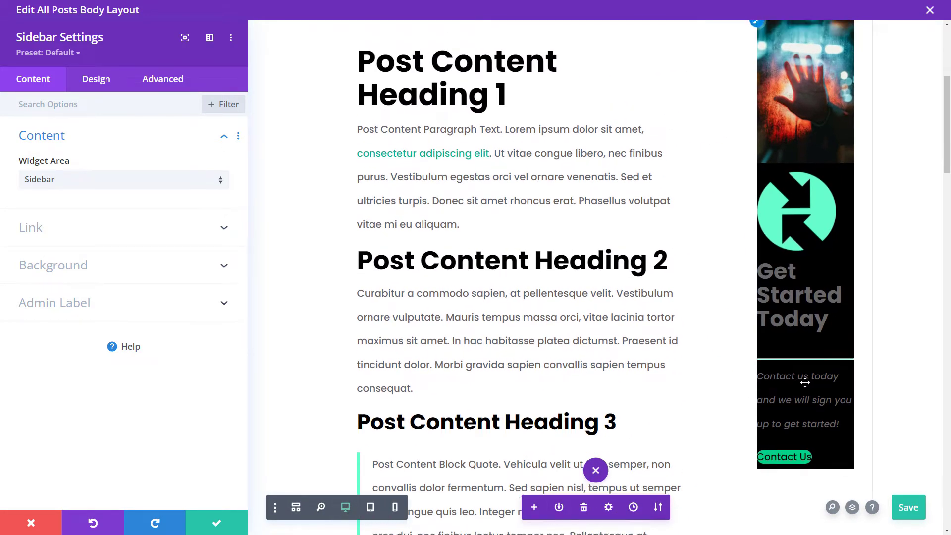
# Step: Review the Widget Area list and leave Sidebar selected
pyautogui.scroll(3, 801, 207)
pyautogui.scroll(-4, 811, 250)
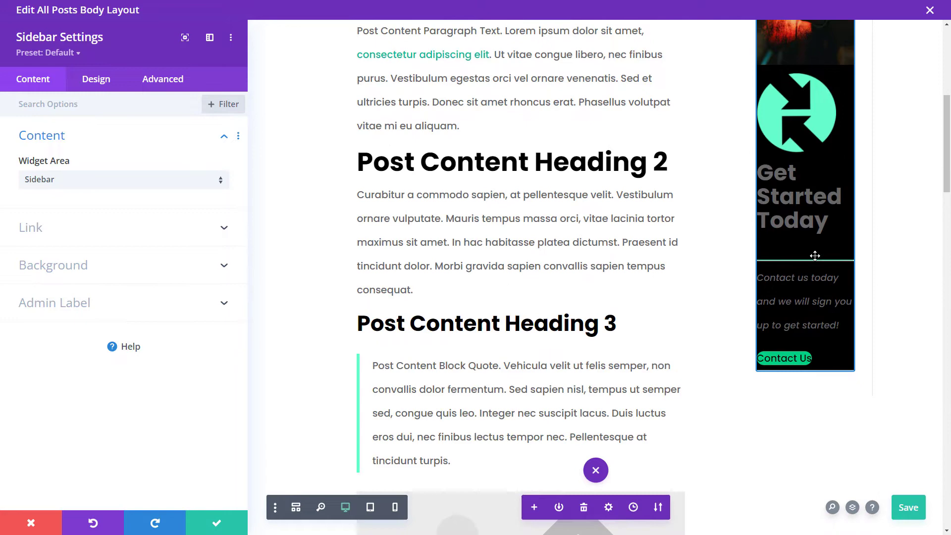
pyautogui.scroll(3, 352, 202)
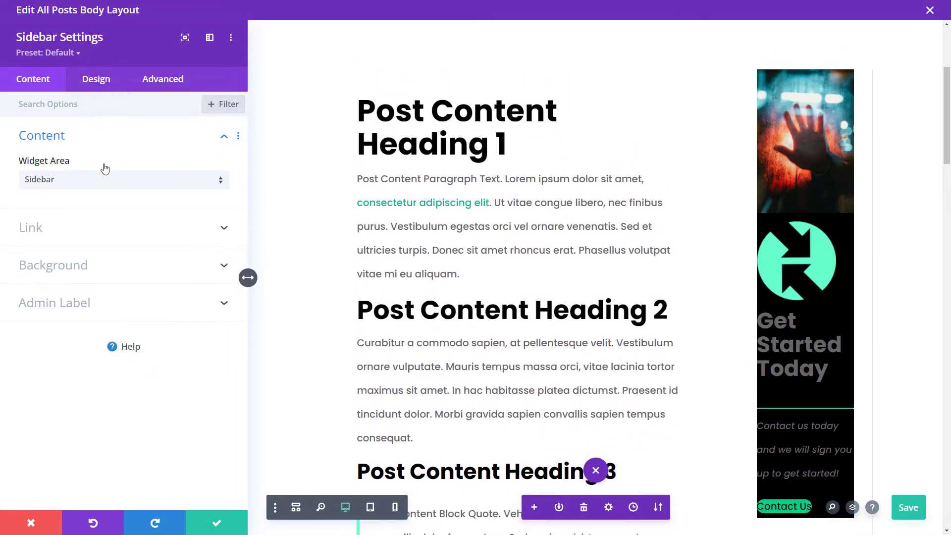
pyautogui.click(93, 184)
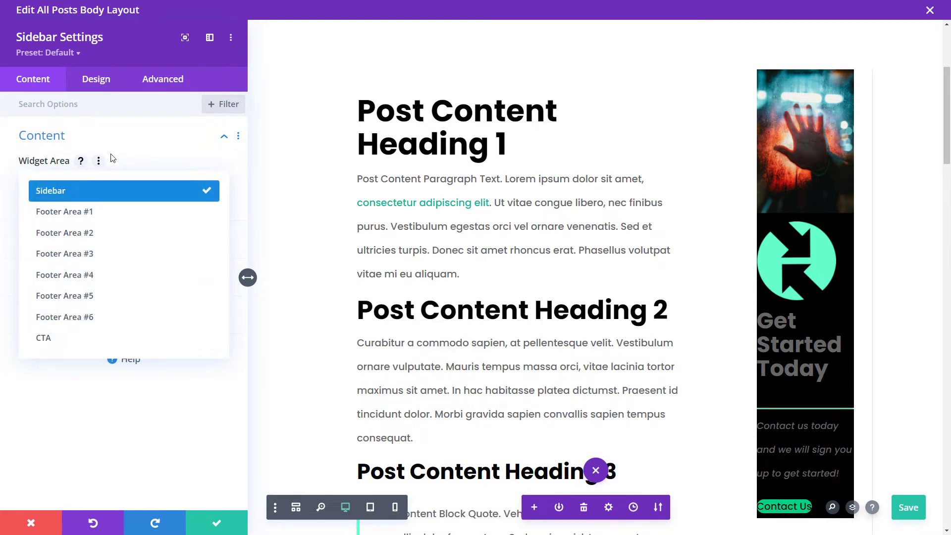
pyautogui.click(134, 142)
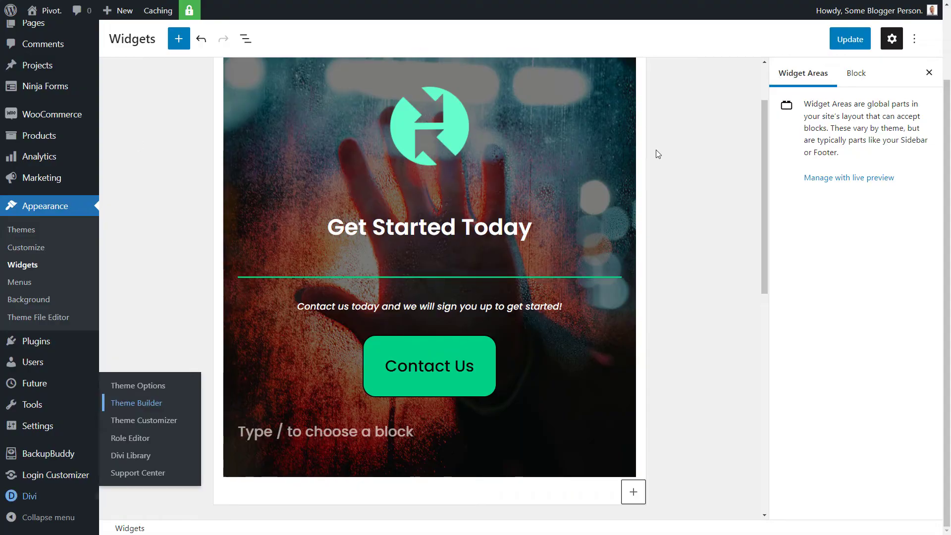
# Step: Create a widget area named 'Custom Sidebar', then check the CTA widget area
pyautogui.scroll(-10, 665, 342)
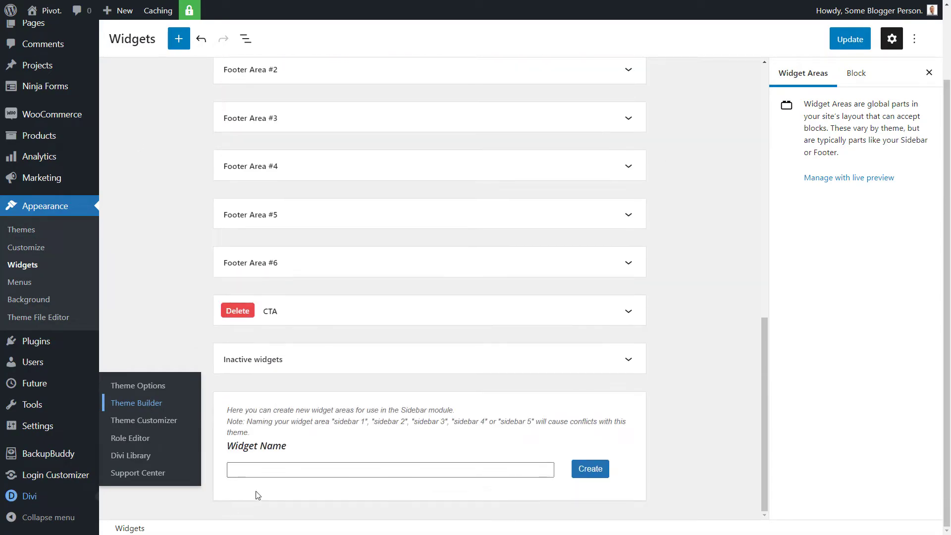
pyautogui.click(260, 470)
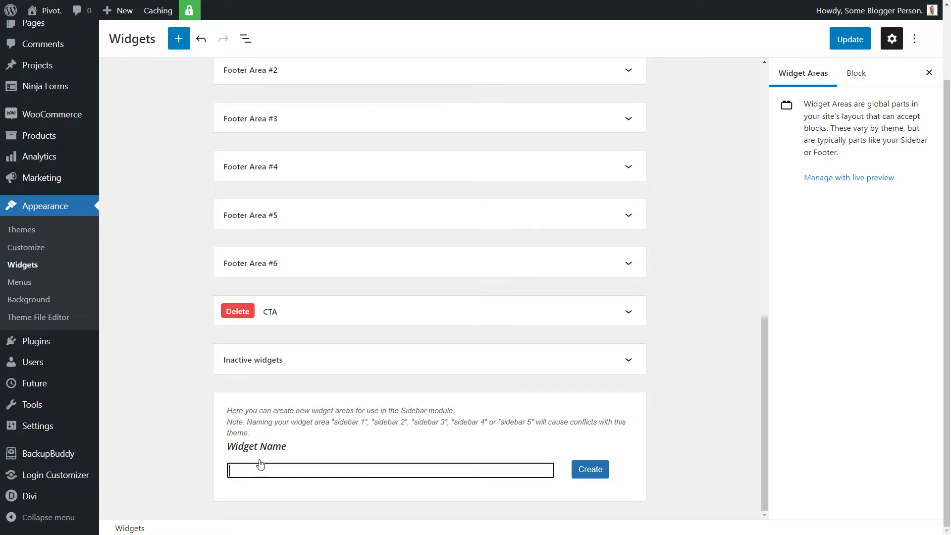
pyautogui.write('Custom')
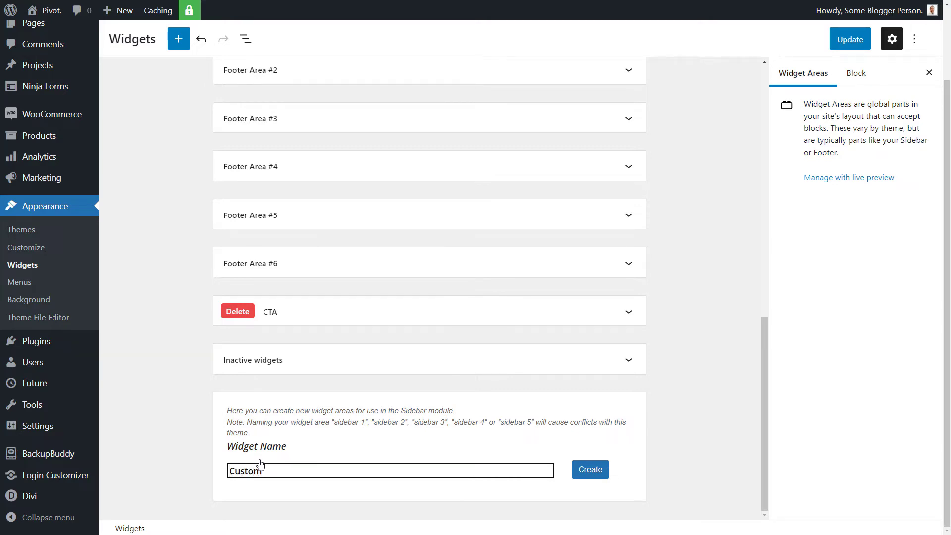
pyautogui.write(' Sidebar')
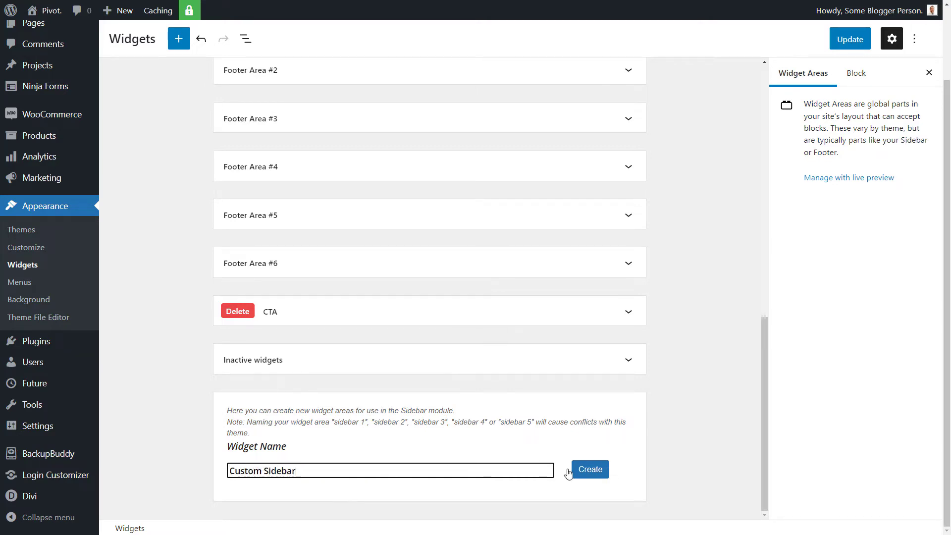
pyautogui.click(588, 474)
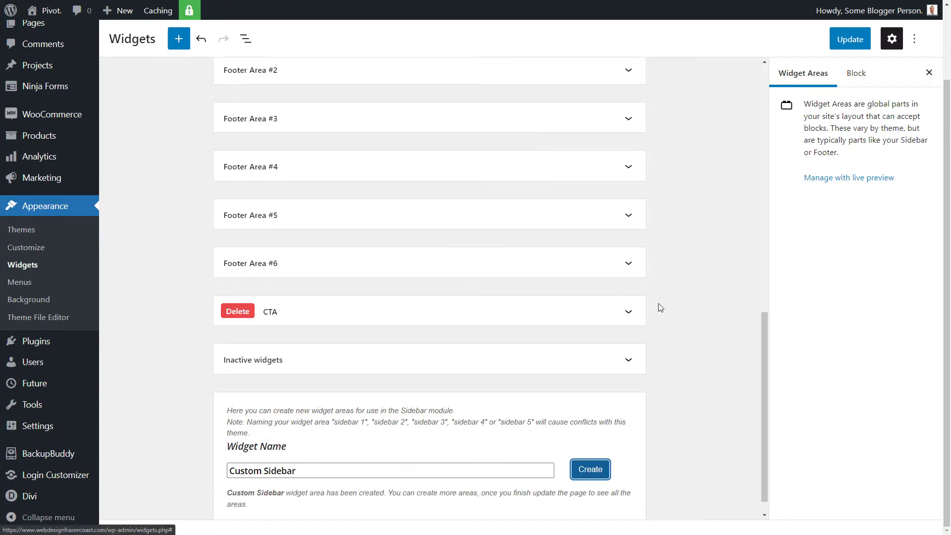
pyautogui.click(627, 313)
pyautogui.click(627, 315)
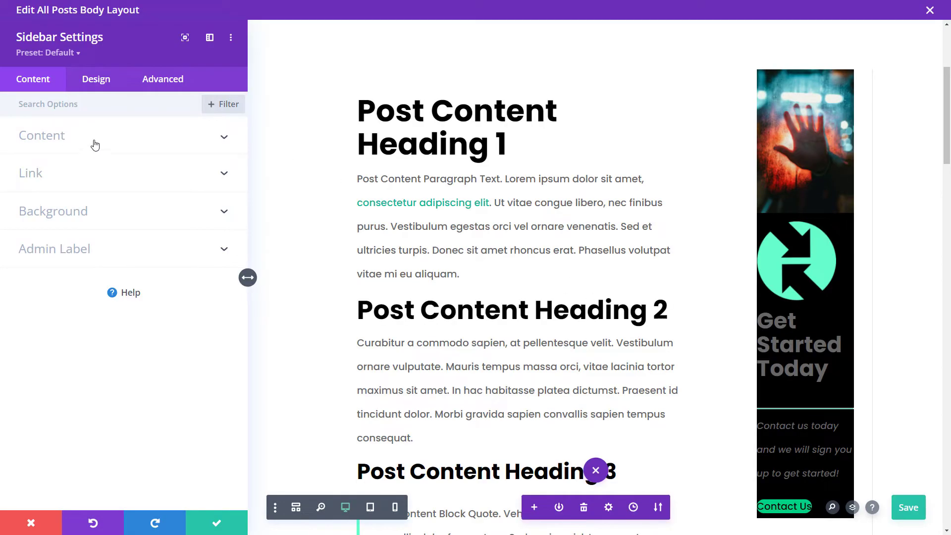
pyautogui.click(91, 140)
pyautogui.click(64, 189)
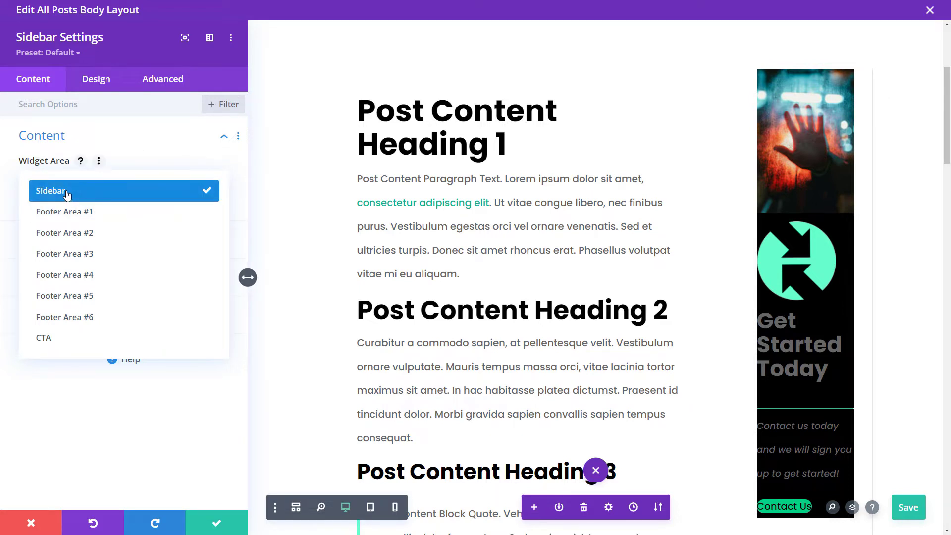
pyautogui.click(68, 193)
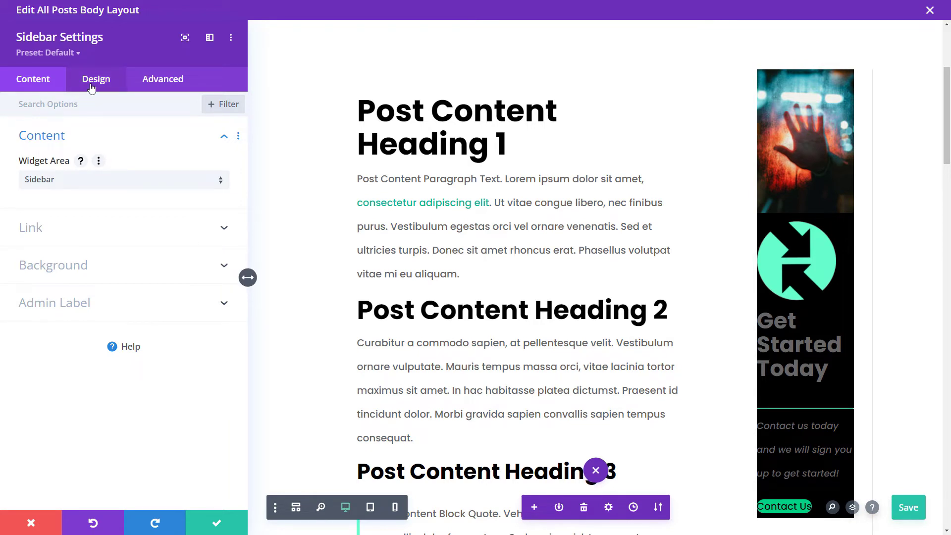
# Step: Set Show Border Separator to NO in the sidebar module's Design > Layout options
pyautogui.click(92, 87)
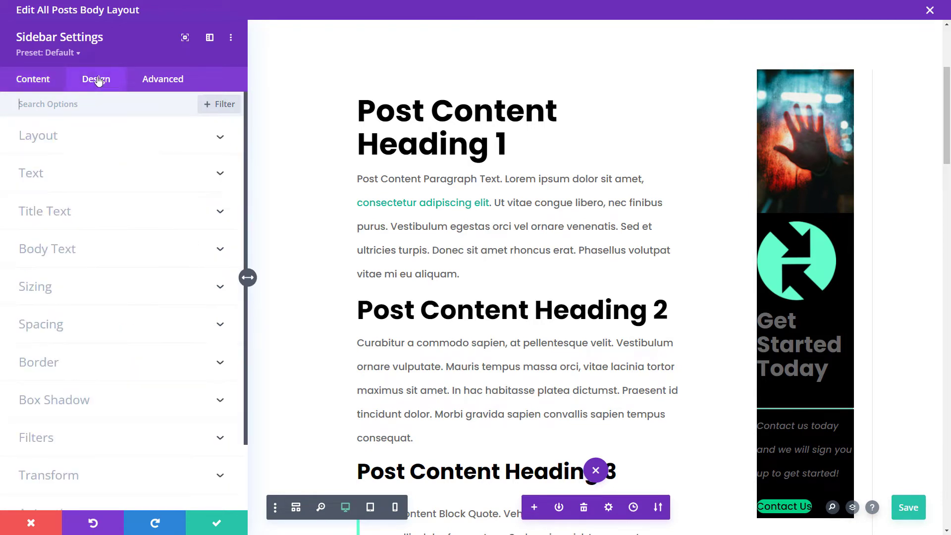
pyautogui.click(84, 139)
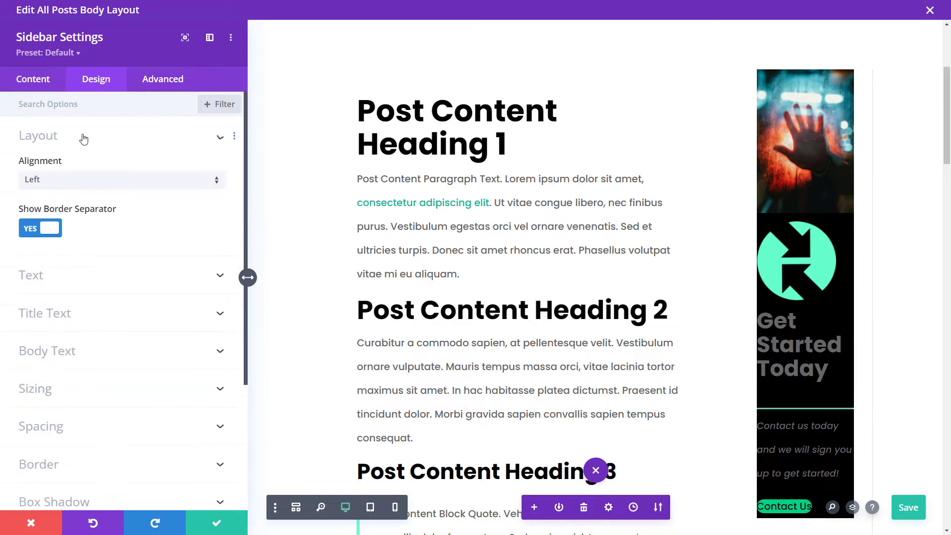
pyautogui.click(39, 229)
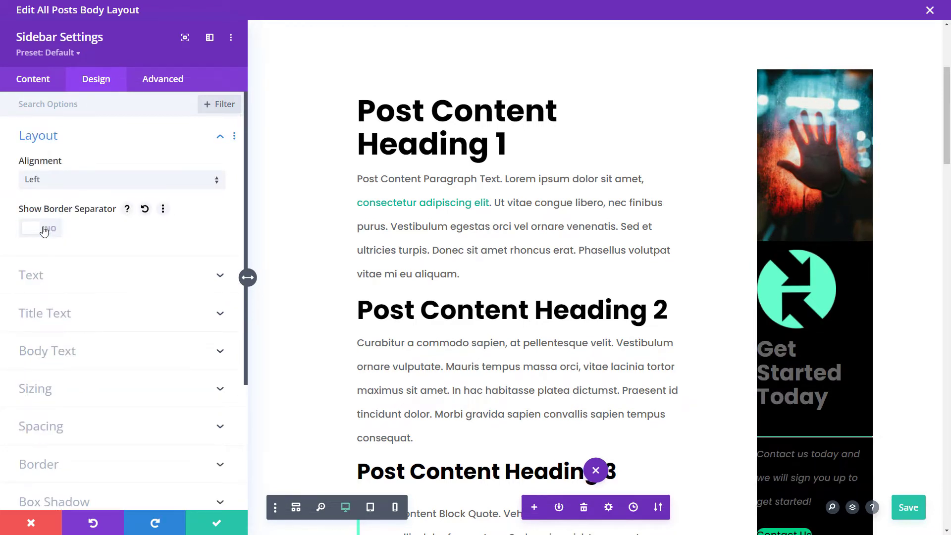
pyautogui.scroll(-2, 741, 147)
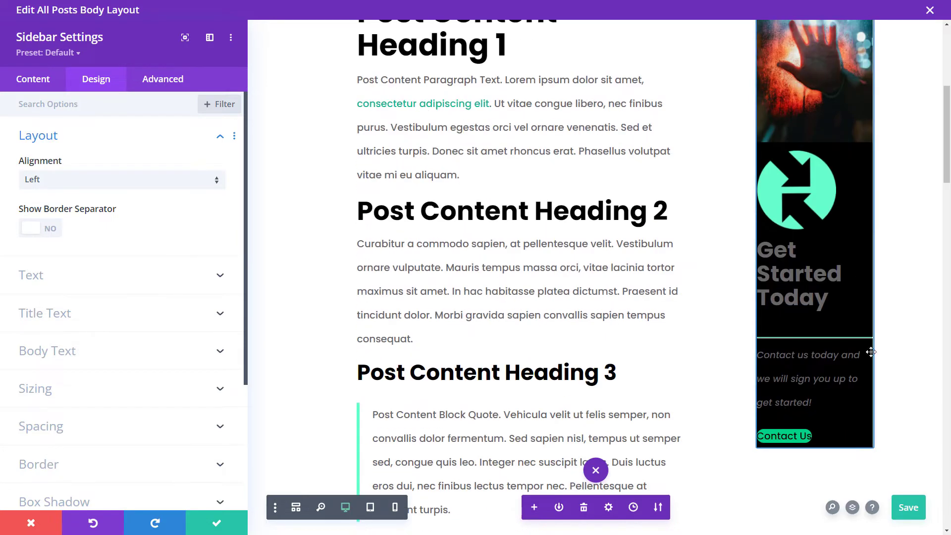
# Step: Give the sidebar module a light grey #e0e0e0 background
pyautogui.click(41, 81)
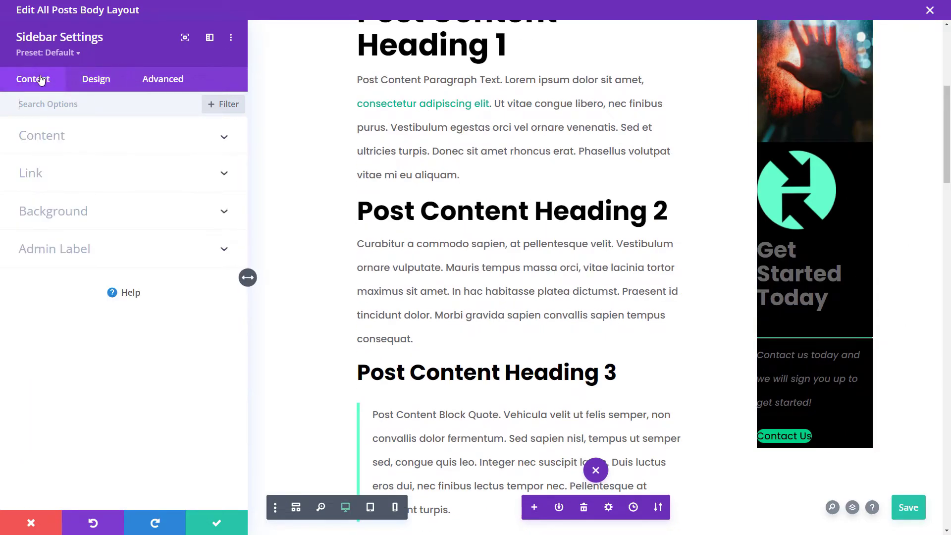
pyautogui.click(76, 181)
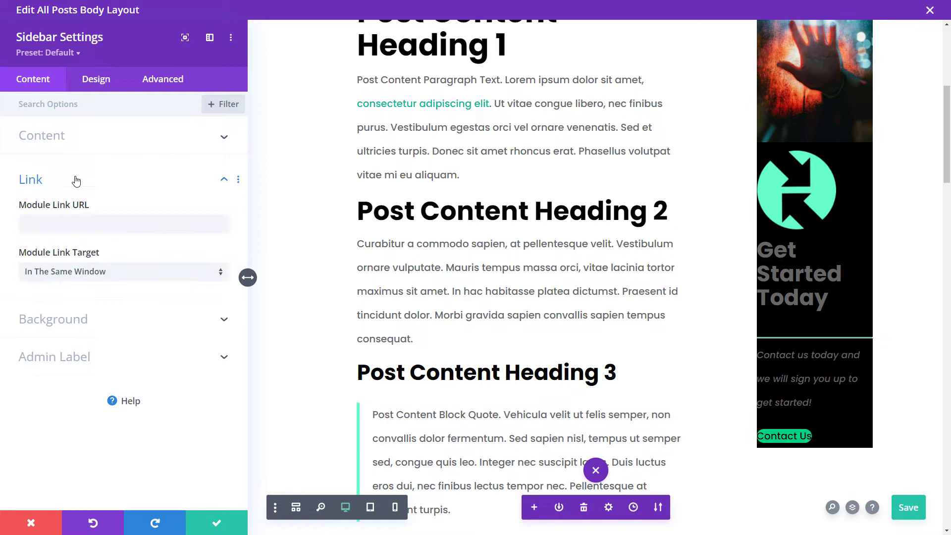
pyautogui.click(74, 182)
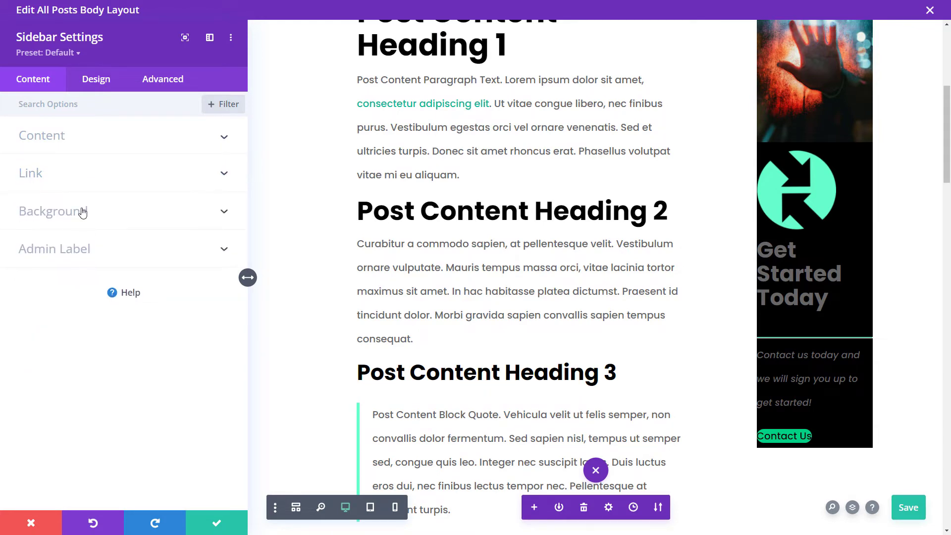
pyautogui.click(81, 213)
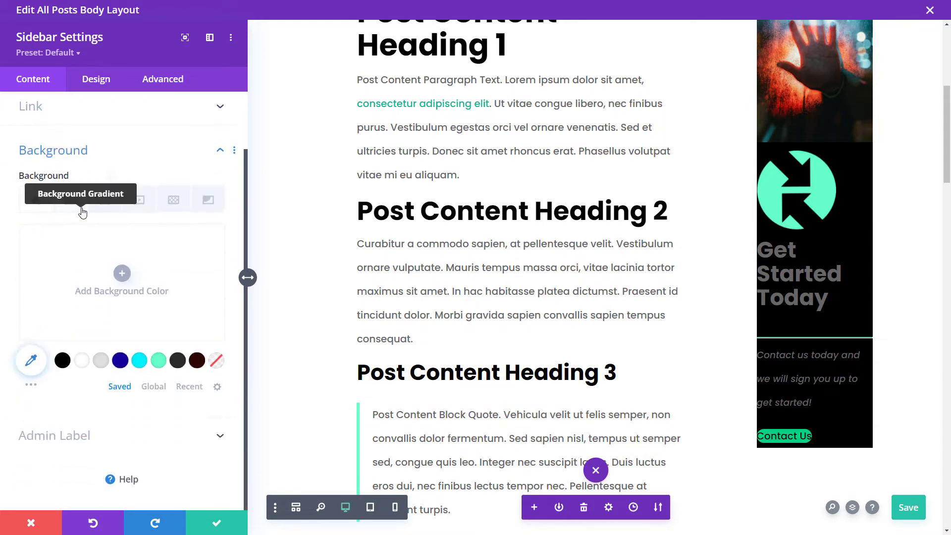
pyautogui.click(100, 360)
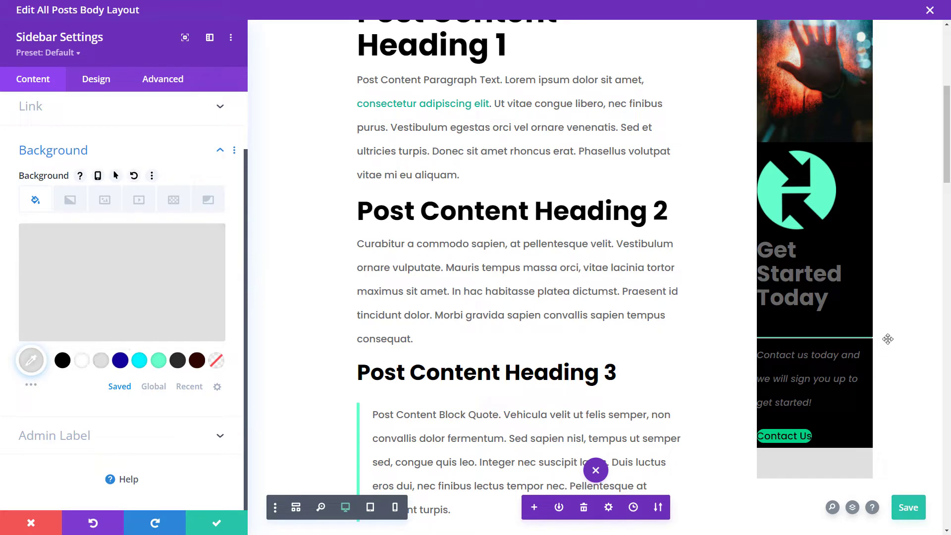
# Step: Save the All Posts body layout and close the sidebar settings
pyautogui.hotkey('ctrl', 's')
pyautogui.scroll(3, 220, 248)
pyautogui.click(42, 135)
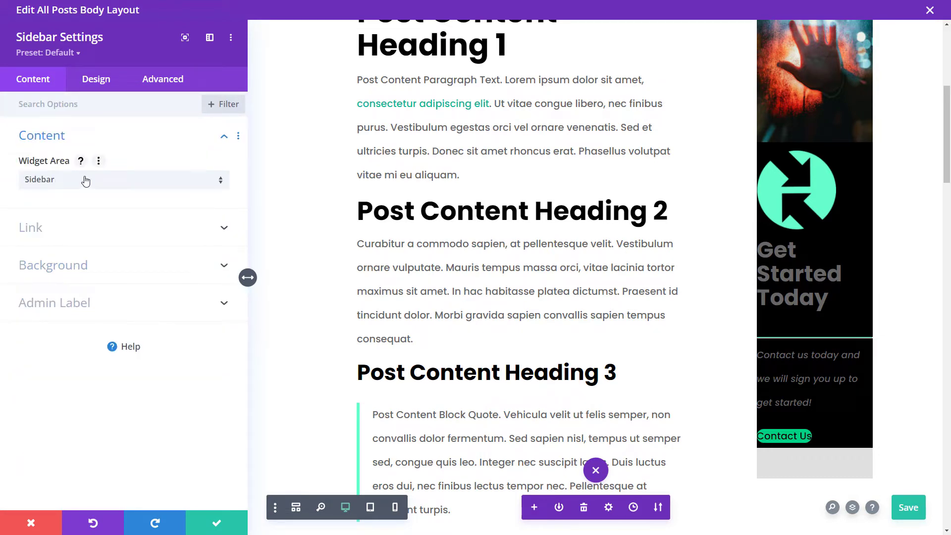
pyautogui.click(218, 523)
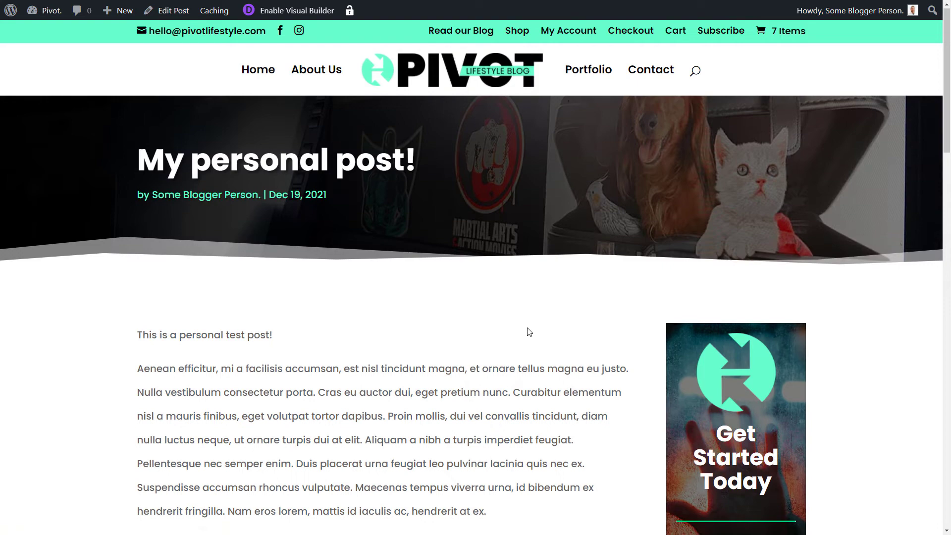
# Step: Scroll the live post to inspect the grey sidebar beneath the Get Started Today card
pyautogui.scroll(-4, 528, 330)
pyautogui.scroll(-3, 528, 331)
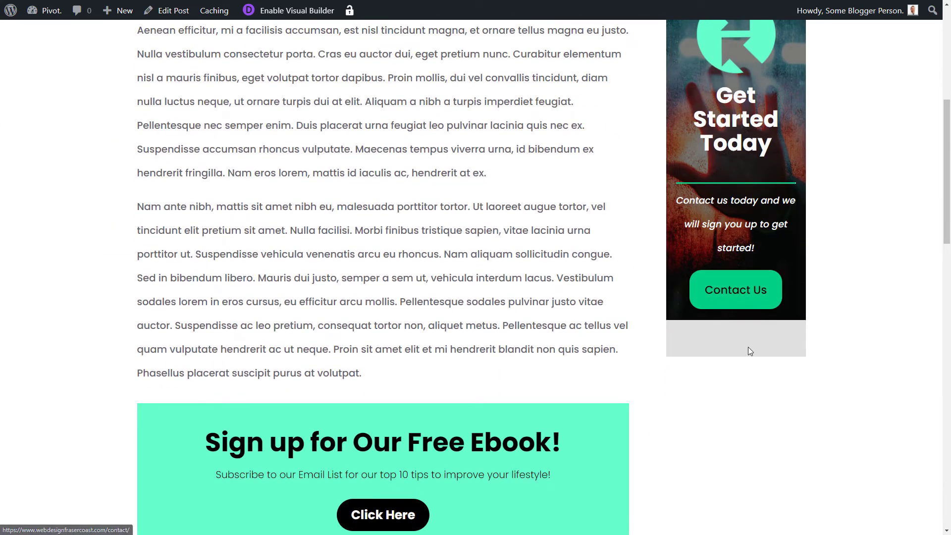
pyautogui.scroll(7, 766, 350)
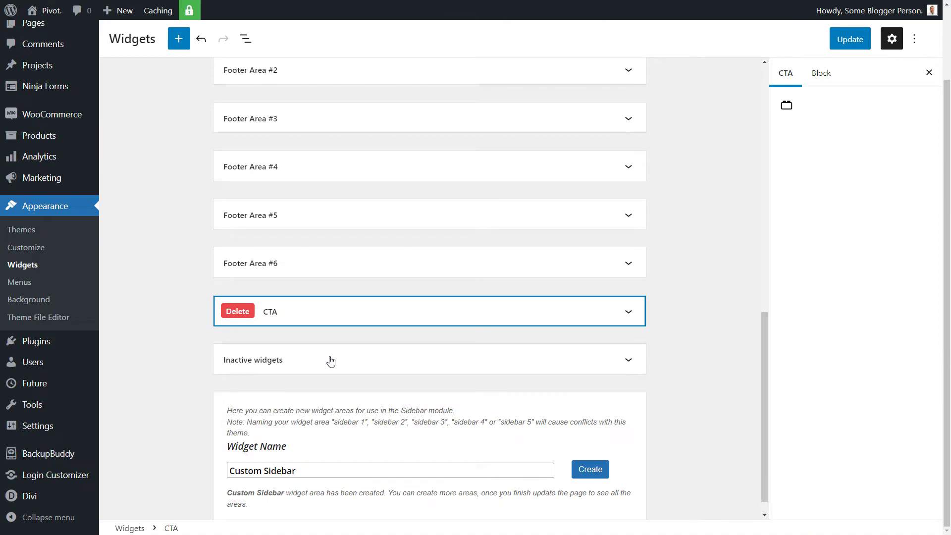
# Step: Add a monthly Archives block below the Cover block in Sidebar and save the widgets
pyautogui.scroll(9, 331, 362)
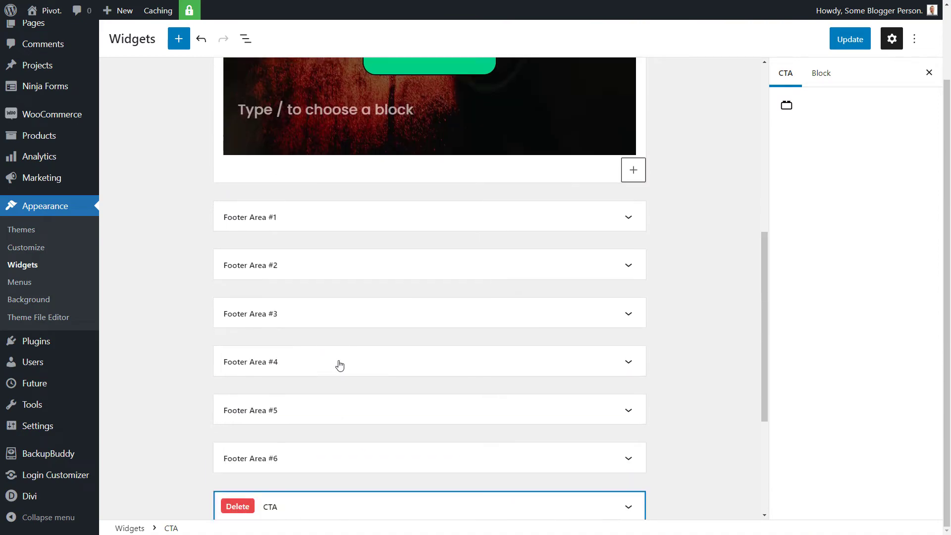
pyautogui.click(633, 420)
pyautogui.scroll(-4, 684, 312)
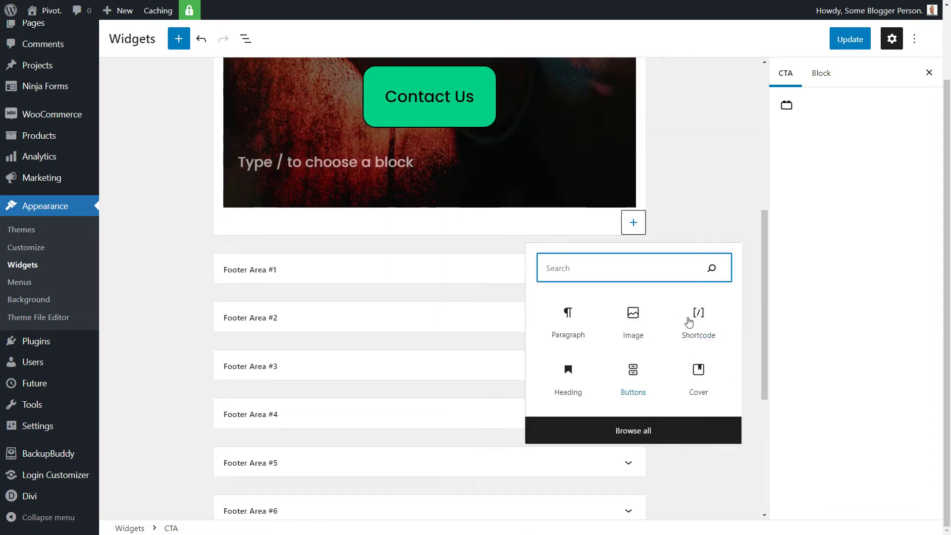
pyautogui.click(636, 439)
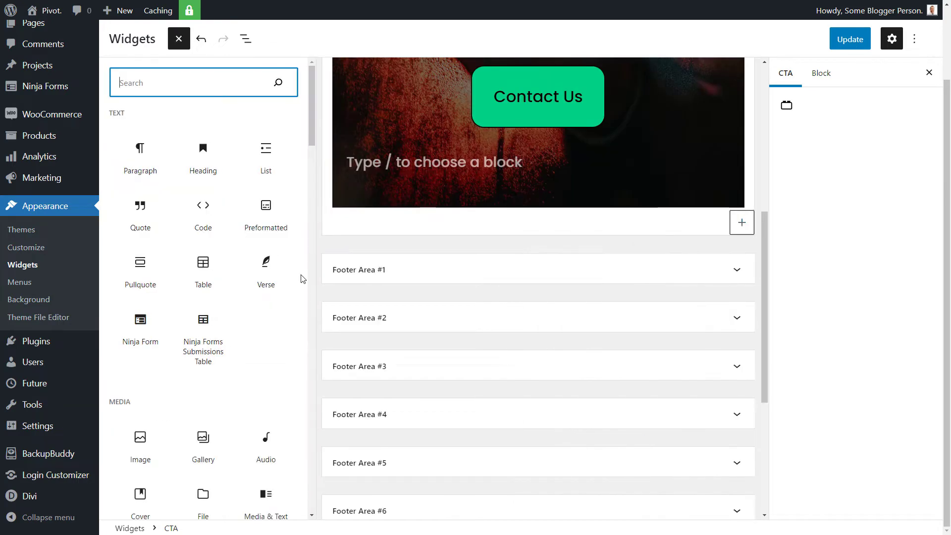
pyautogui.scroll(-6, 225, 332)
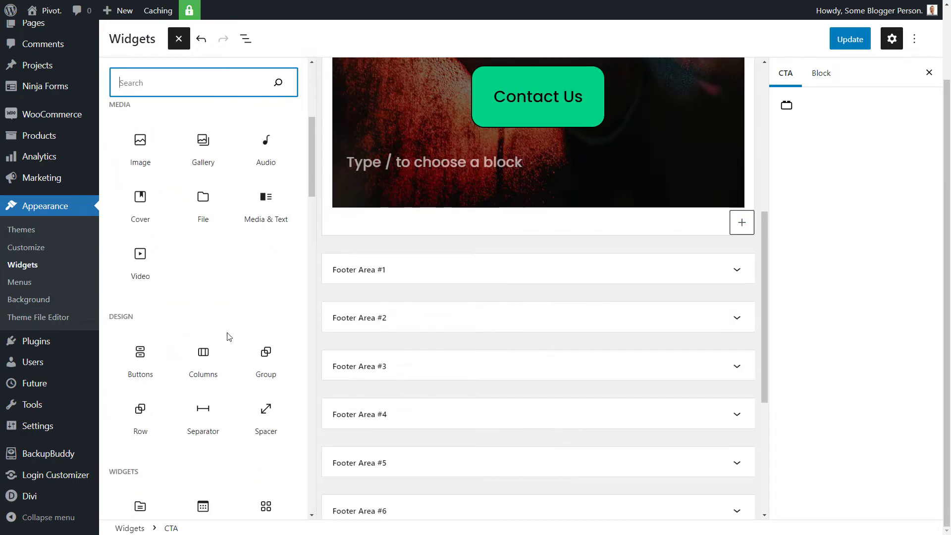
pyautogui.scroll(-5, 229, 337)
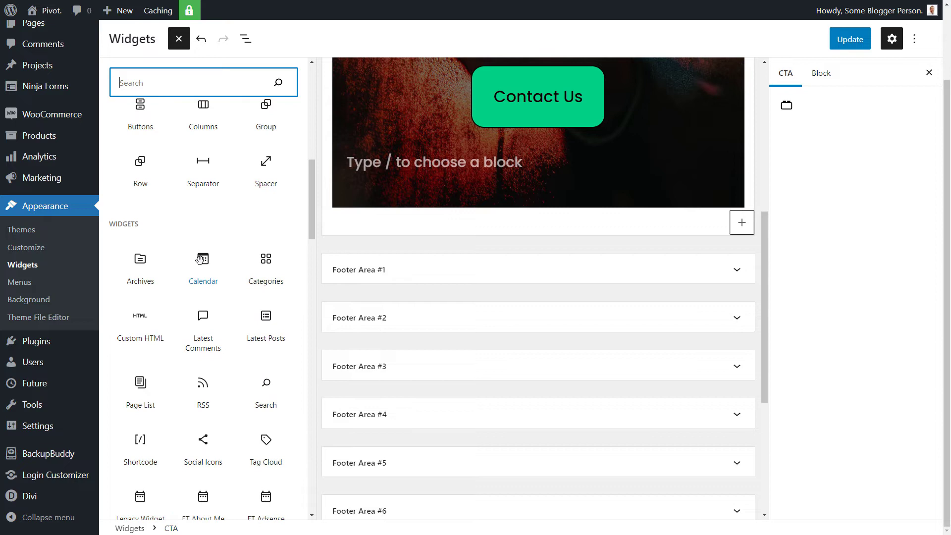
pyautogui.click(140, 267)
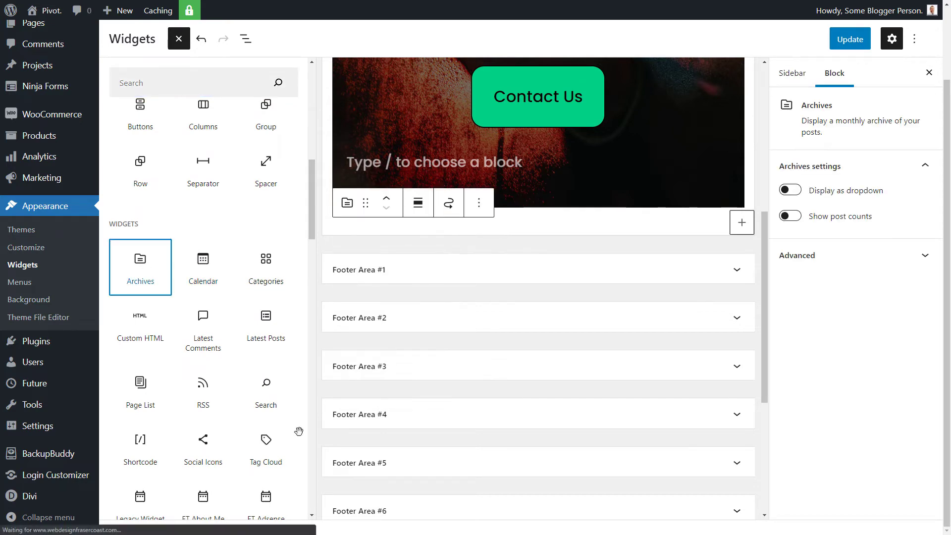
pyautogui.click(847, 45)
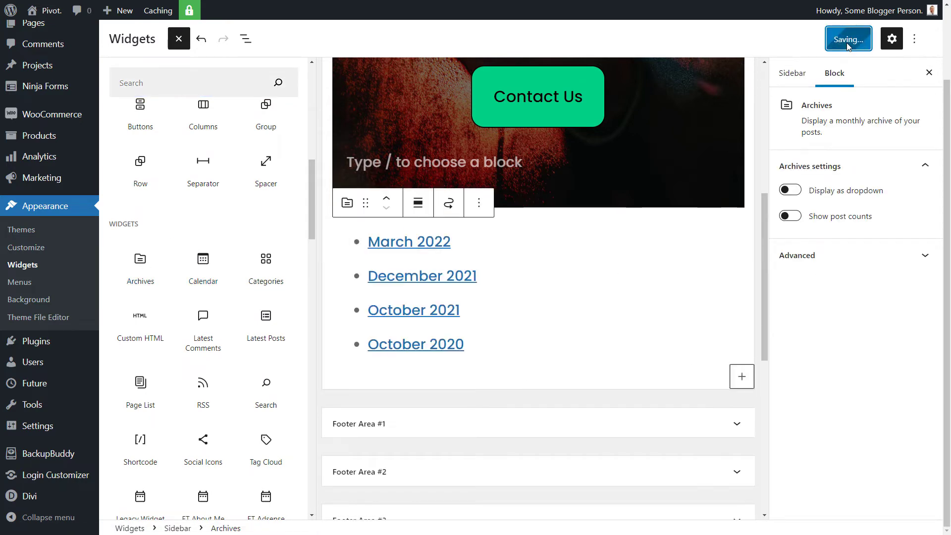
pyautogui.scroll(10, 519, 198)
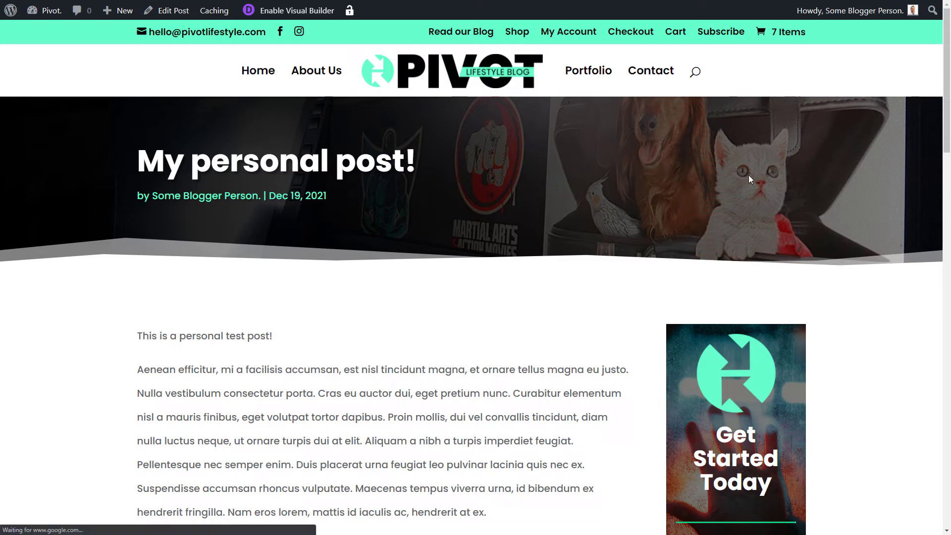
pyautogui.scroll(-8, 741, 168)
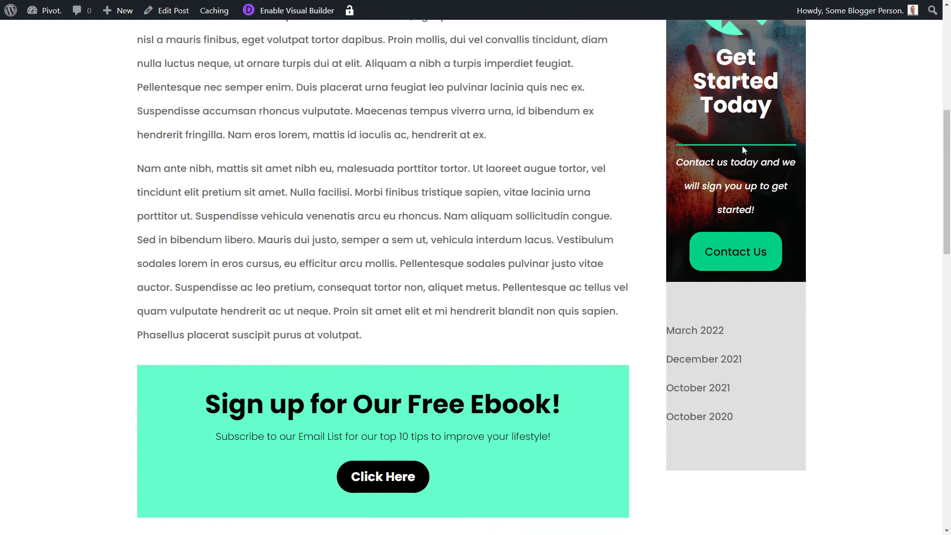
pyautogui.scroll(-4, 742, 145)
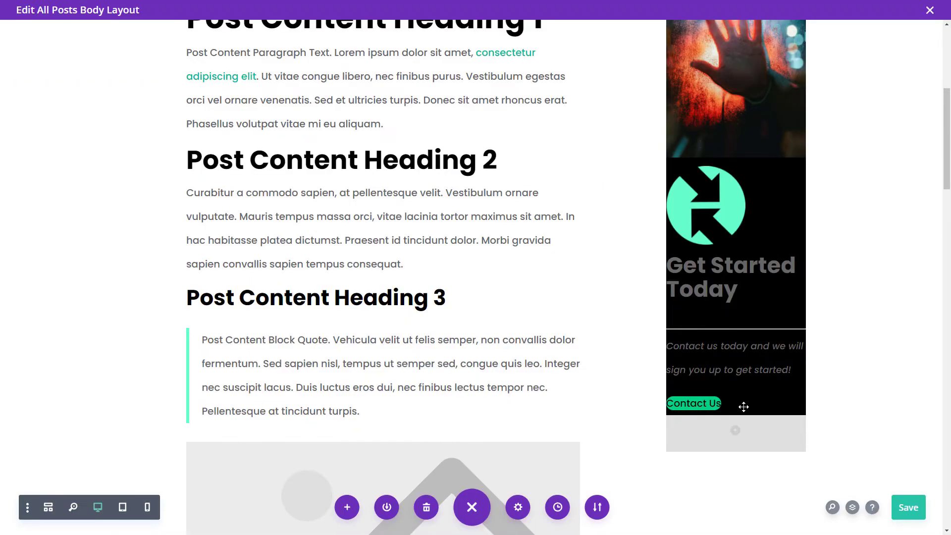
# Step: Open the sidebar module's Design > Spacing options
pyautogui.scroll(6, 748, 356)
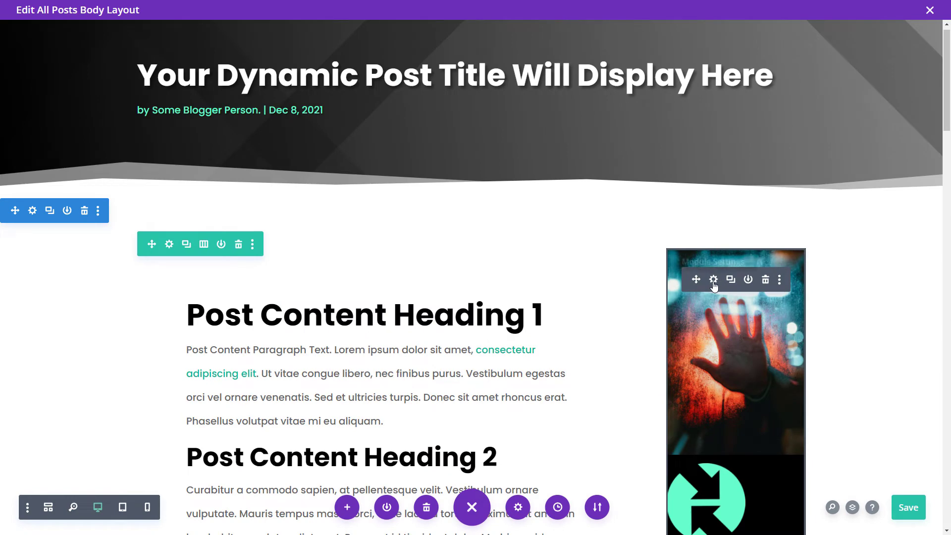
pyautogui.scroll(-3, 758, 436)
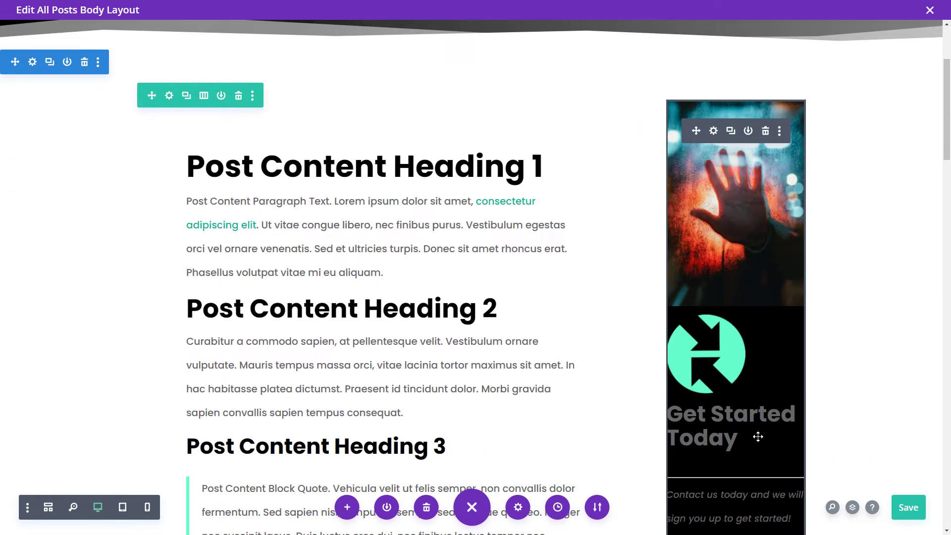
pyautogui.click(713, 132)
pyautogui.click(97, 80)
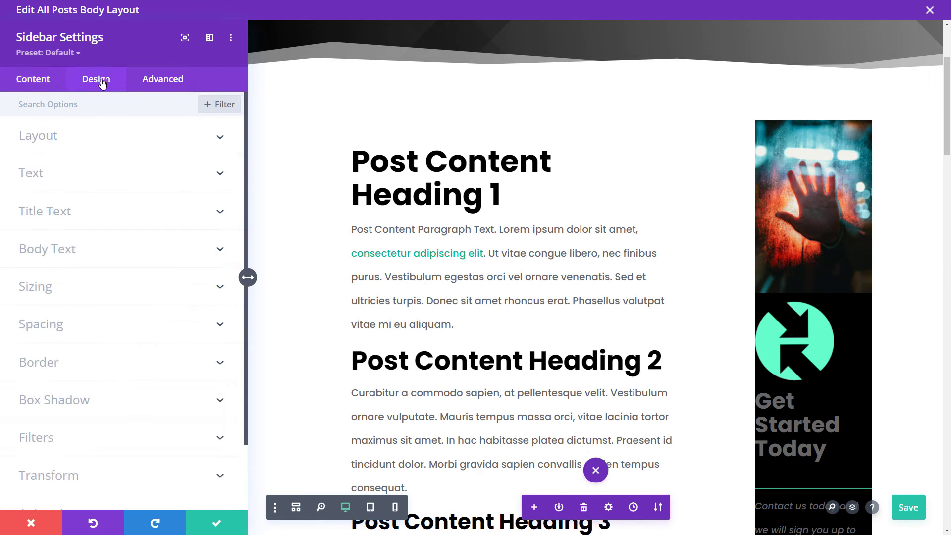
pyautogui.scroll(-2, 80, 283)
pyautogui.click(68, 248)
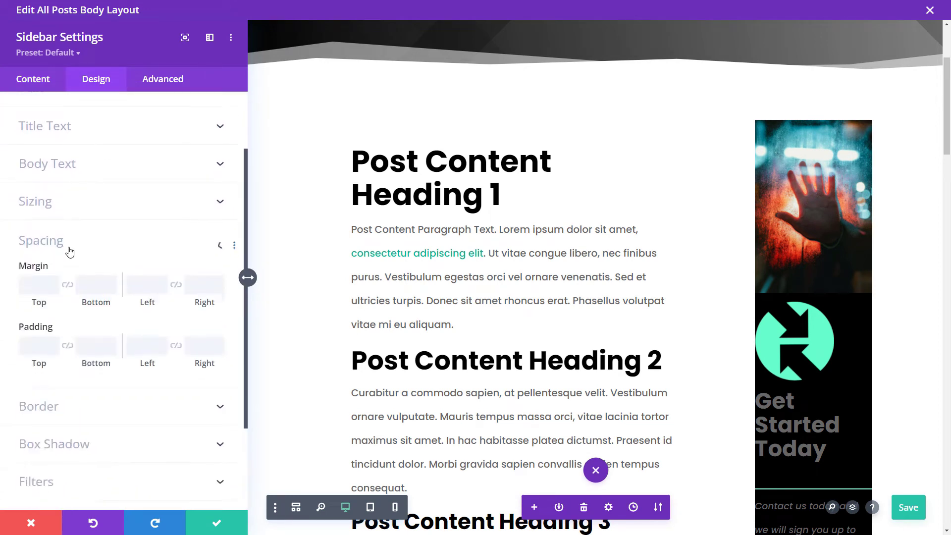
# Step: Enter 10px padding on all four sides of the sidebar module
pyautogui.click(33, 221)
pyautogui.write('10')
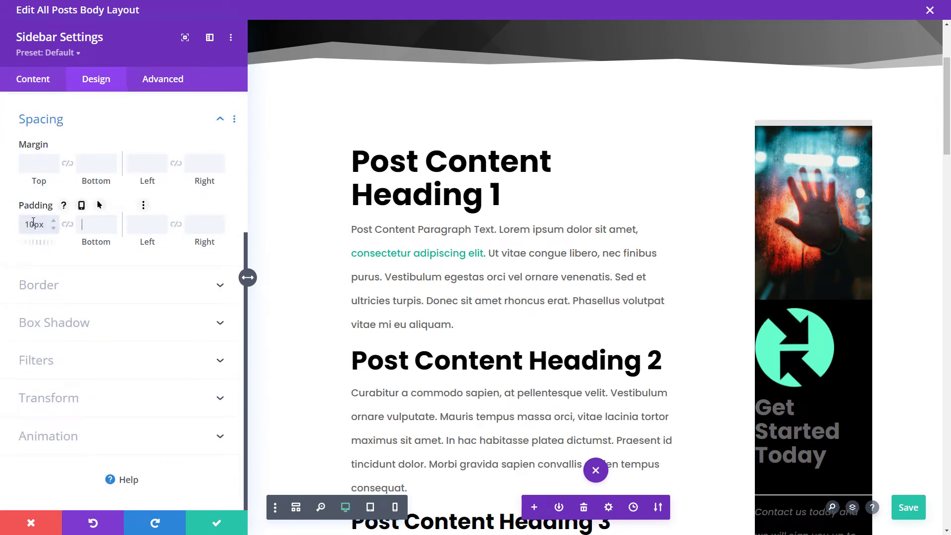
pyautogui.press('Tab')
pyautogui.write('10')
pyautogui.press('Tab')
pyautogui.write('10')
pyautogui.press('Tab')
pyautogui.write('10')
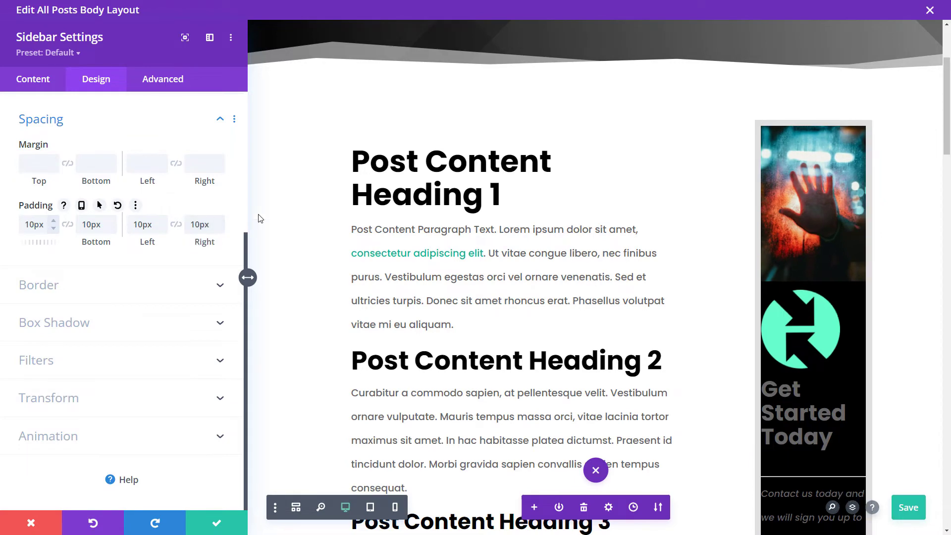
pyautogui.scroll(-5, 641, 300)
pyautogui.scroll(4, 760, 149)
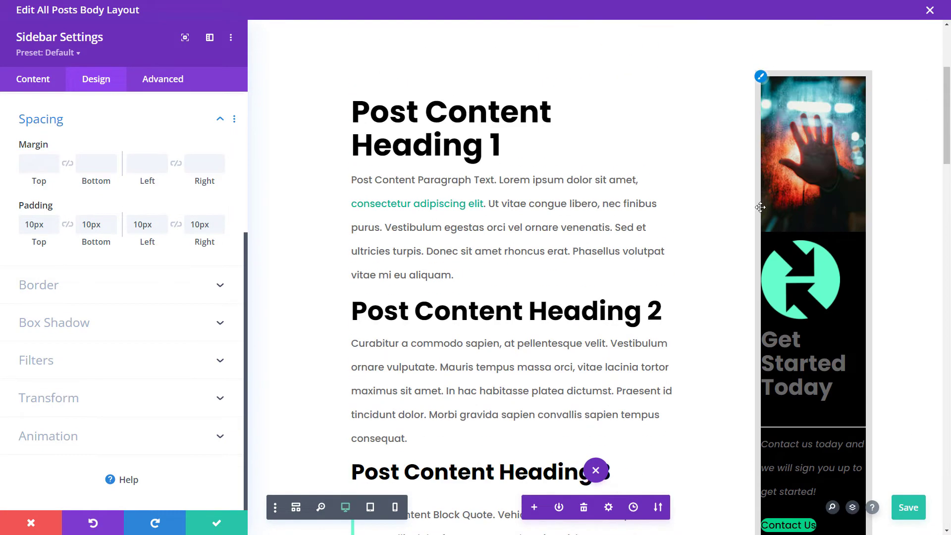
pyautogui.scroll(-3, 780, 403)
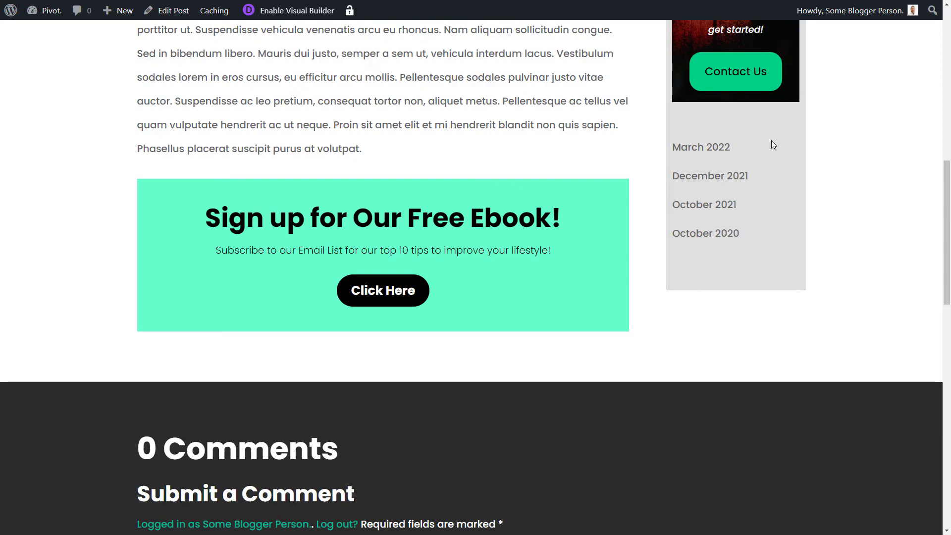
# Step: Delete the Archives block from the Sidebar widget area and save with Update
pyautogui.scroll(9, 803, 281)
pyautogui.scroll(-9, 803, 284)
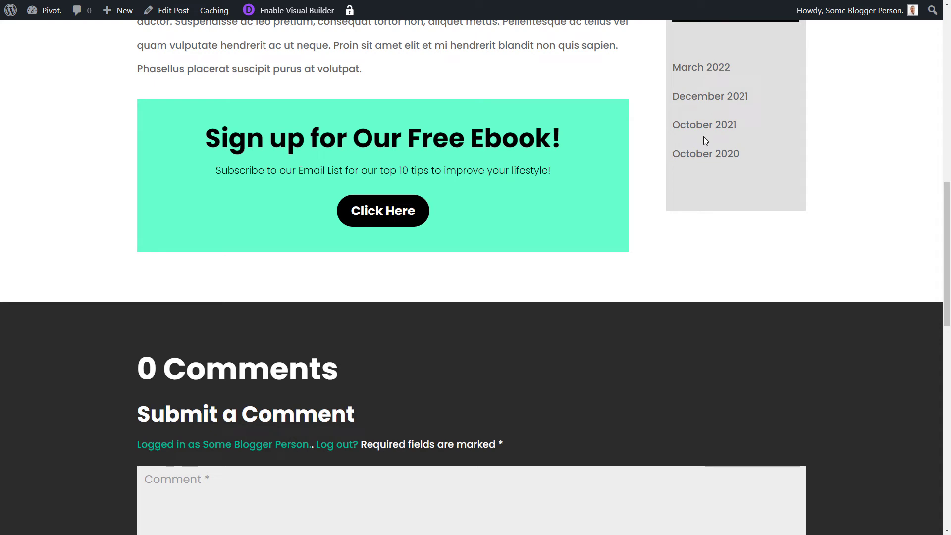
pyautogui.scroll(2, 586, 198)
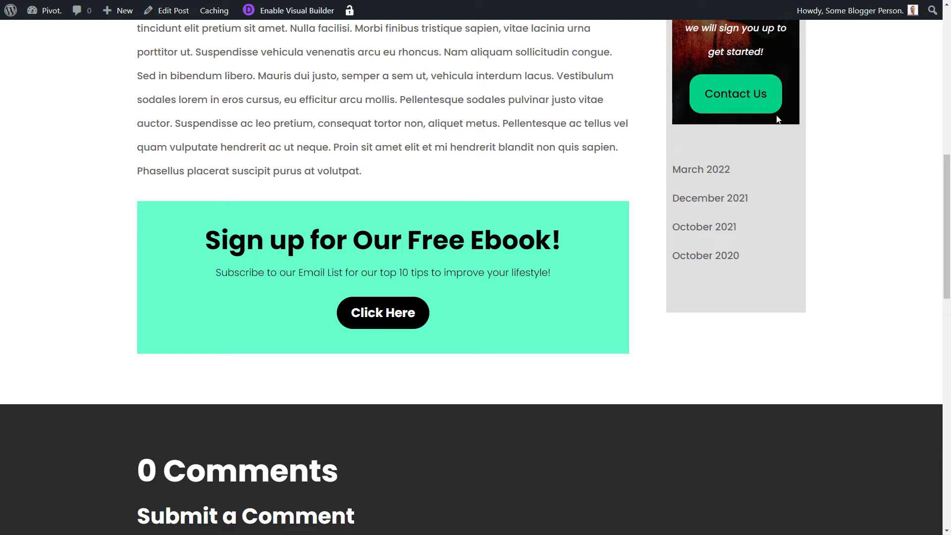
pyautogui.scroll(7, 722, 180)
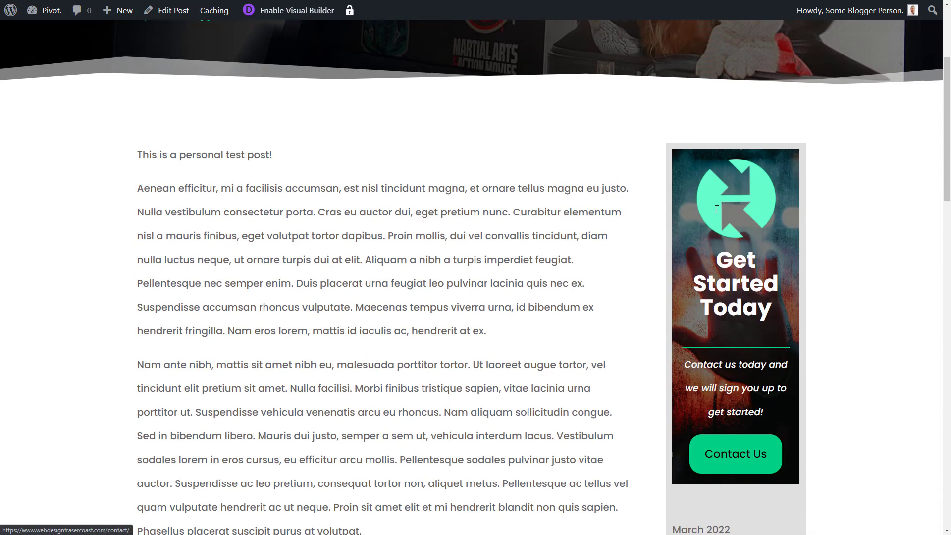
pyautogui.scroll(-4, 722, 203)
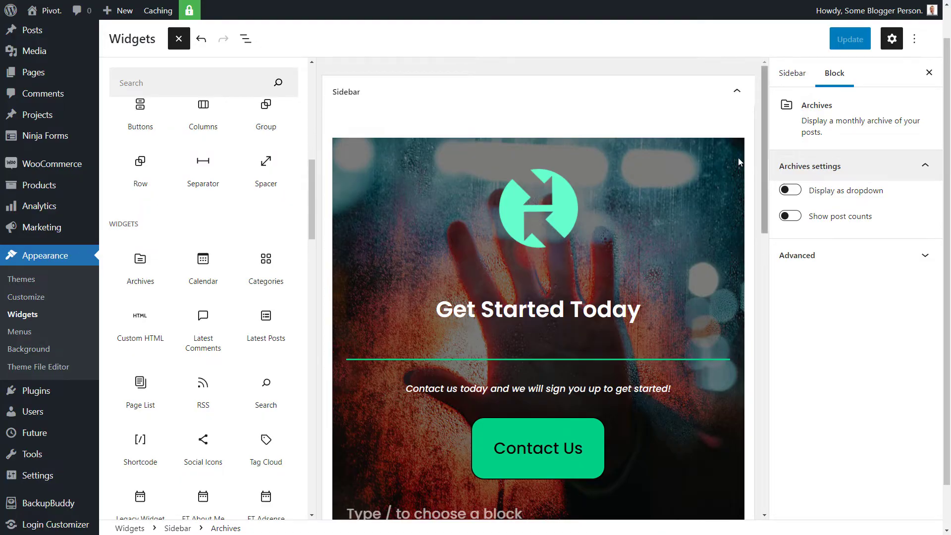
pyautogui.scroll(-5, 568, 339)
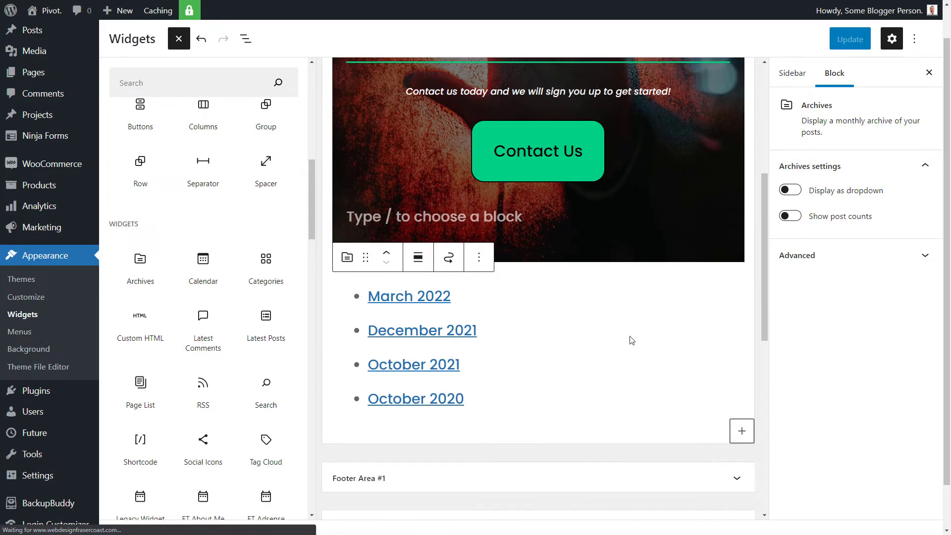
pyautogui.click(480, 258)
pyautogui.press('Up')
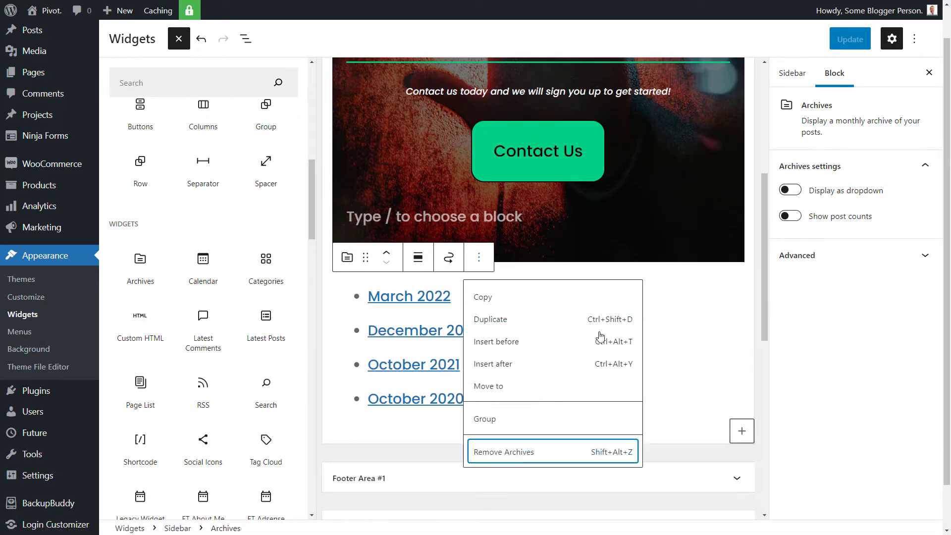
pyautogui.press('Return')
pyautogui.click(851, 41)
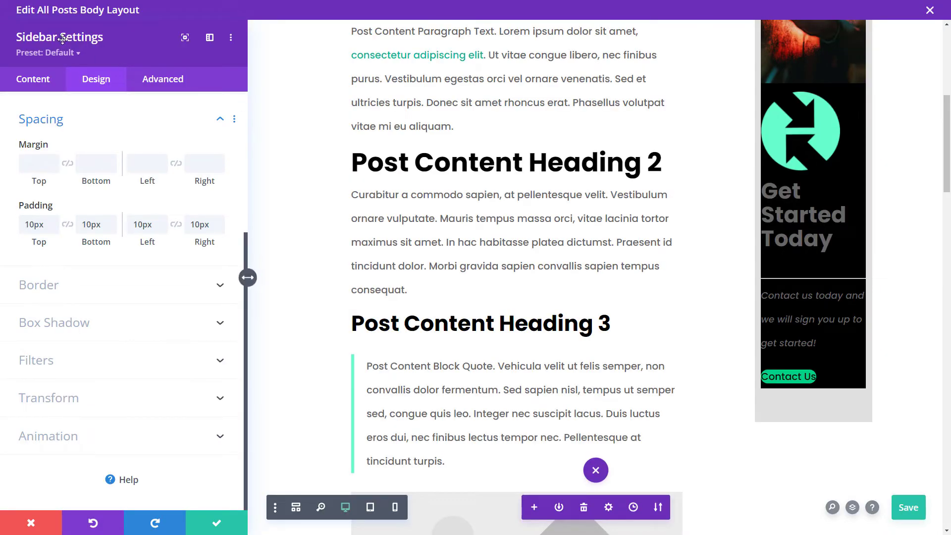
# Step: Set the sidebar module's Sticky Position to Stick to Top in Scroll Effects and apply
pyautogui.click(158, 82)
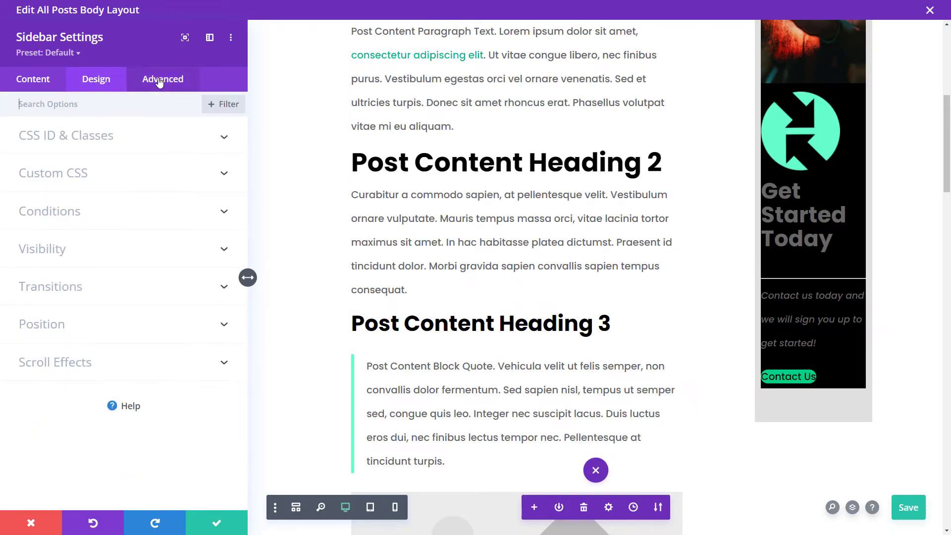
pyautogui.click(64, 364)
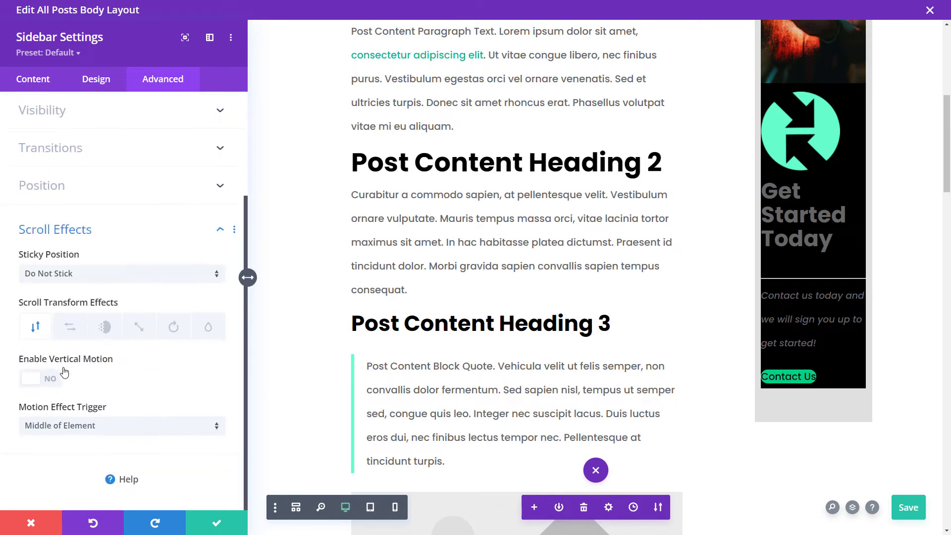
pyautogui.click(38, 277)
pyautogui.click(67, 307)
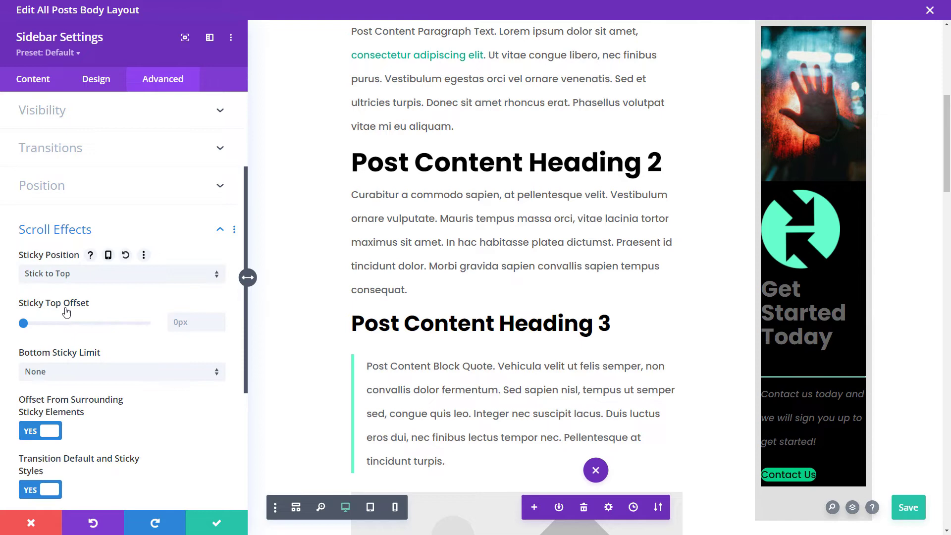
pyautogui.click(232, 525)
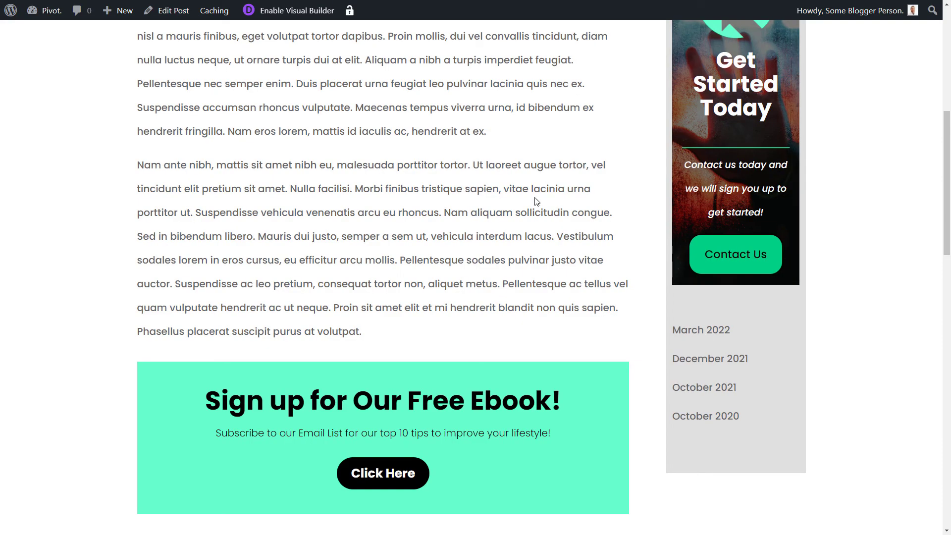
pyautogui.scroll(3, 535, 201)
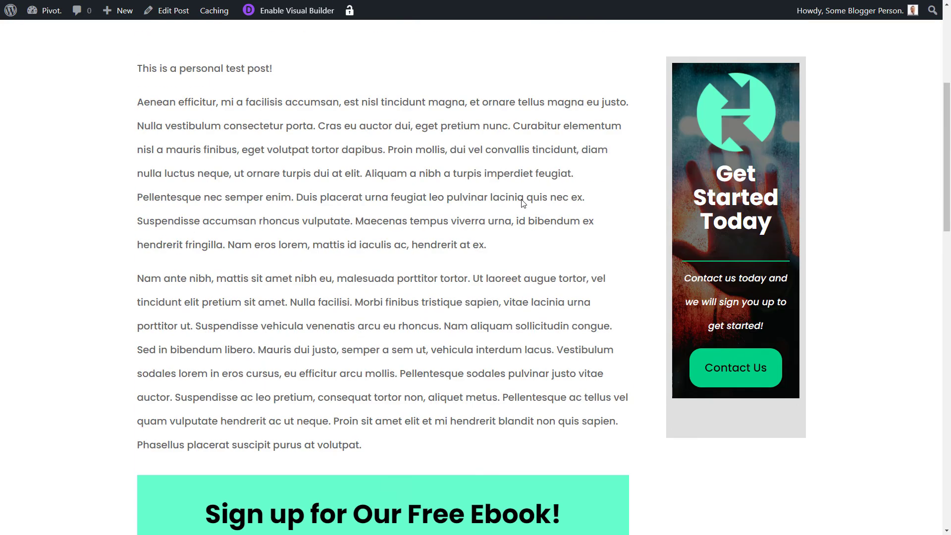
pyautogui.scroll(-5, 521, 199)
pyautogui.scroll(4, 522, 200)
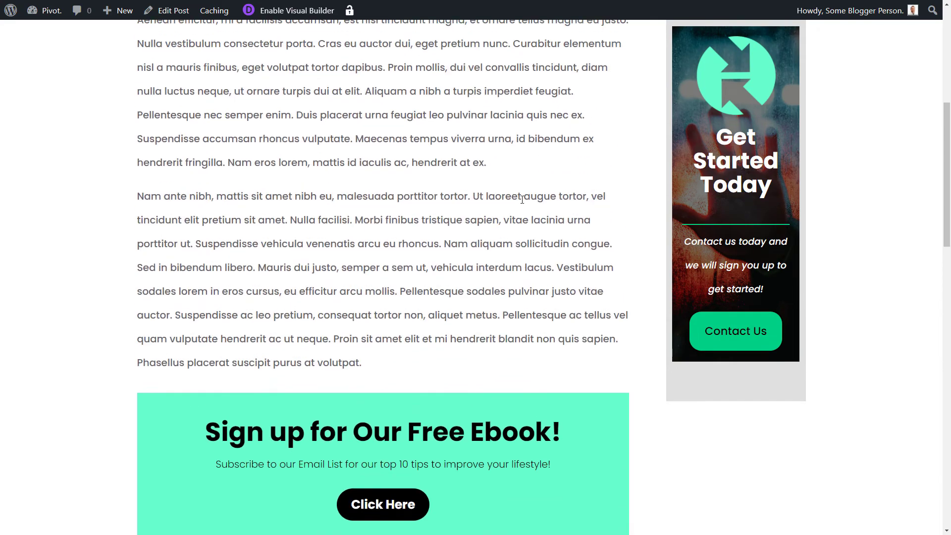
pyautogui.scroll(-7, 522, 200)
pyautogui.scroll(2, 522, 200)
pyautogui.scroll(5, 521, 203)
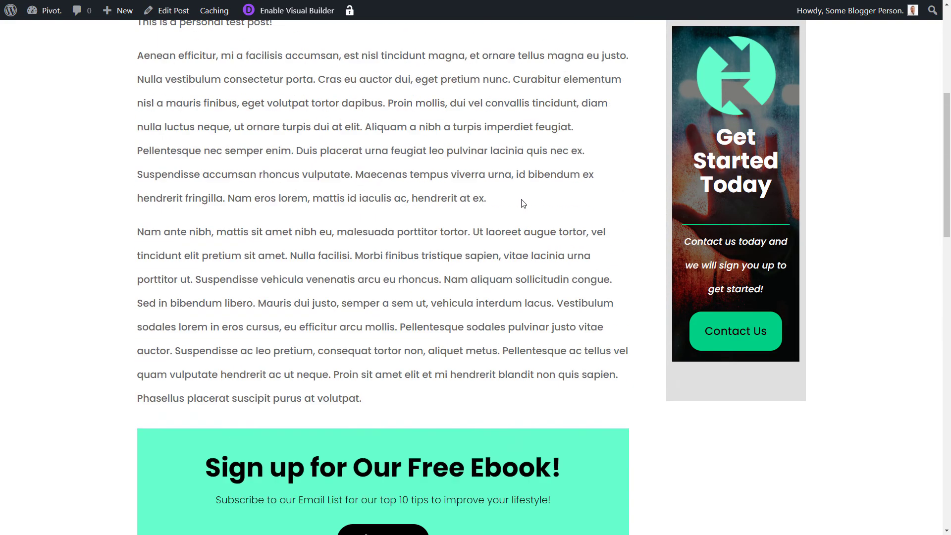
pyautogui.scroll(-8, 520, 203)
pyautogui.scroll(4, 521, 203)
pyautogui.scroll(4, 521, 199)
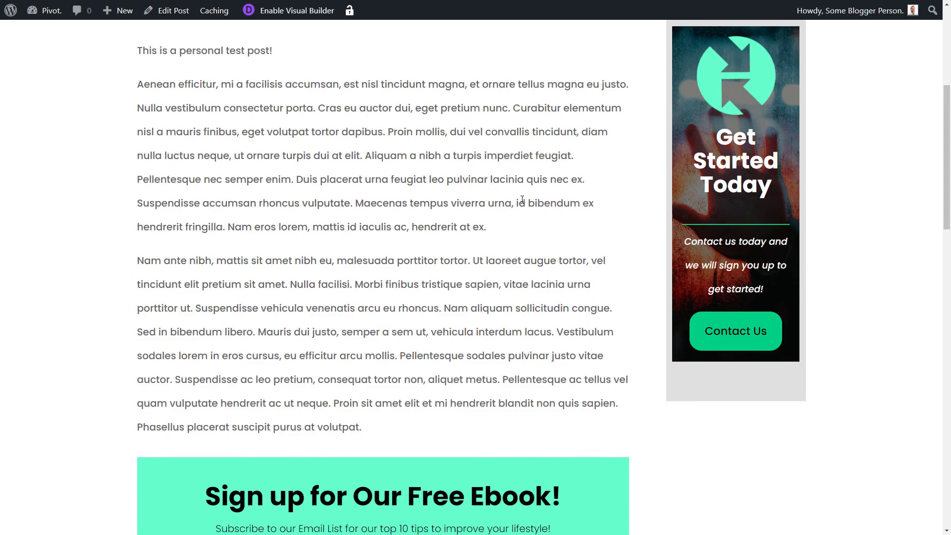
pyautogui.scroll(-5, 521, 198)
pyautogui.scroll(1, 521, 197)
pyautogui.scroll(-1, 523, 198)
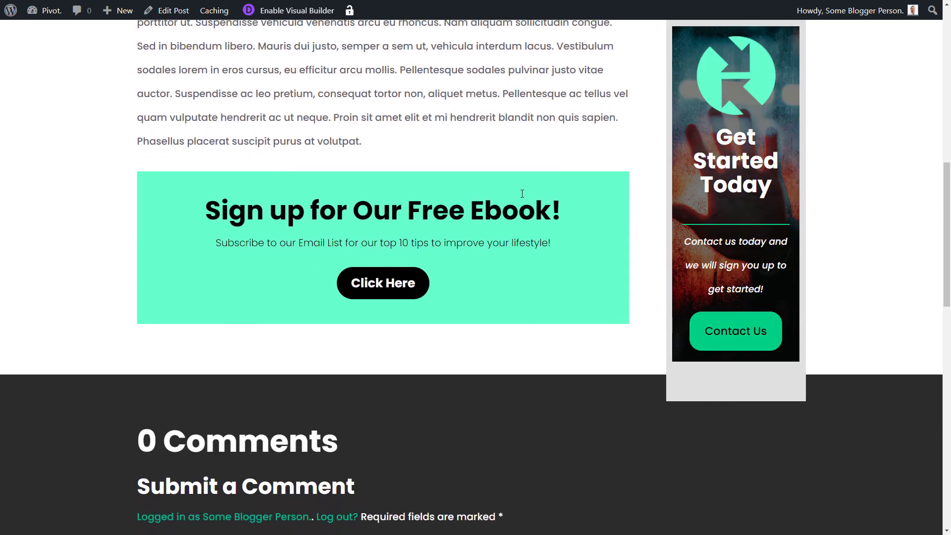
pyautogui.scroll(4, 629, 214)
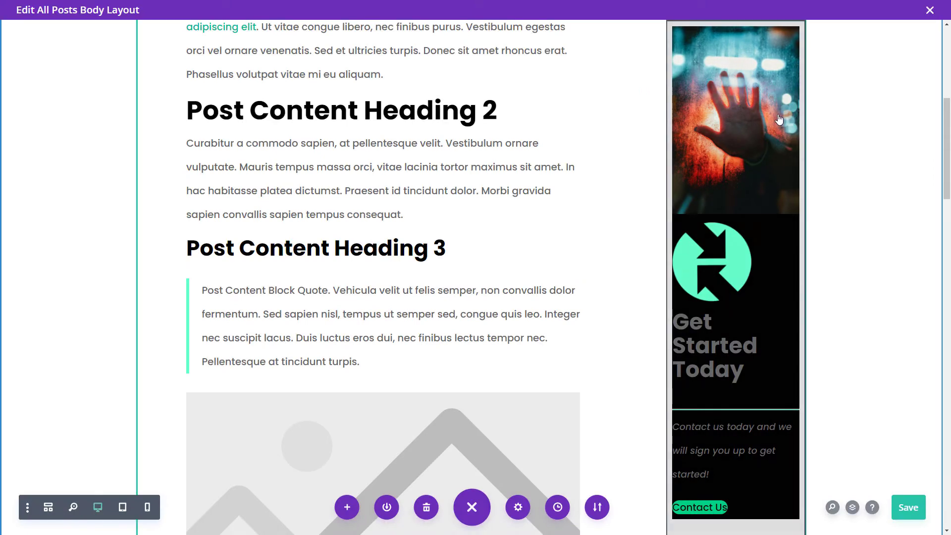
# Step: Set the sidebar's Bottom Sticky Limit to Section and its Sticky Position to Do Not Stick
pyautogui.scroll(2, 779, 120)
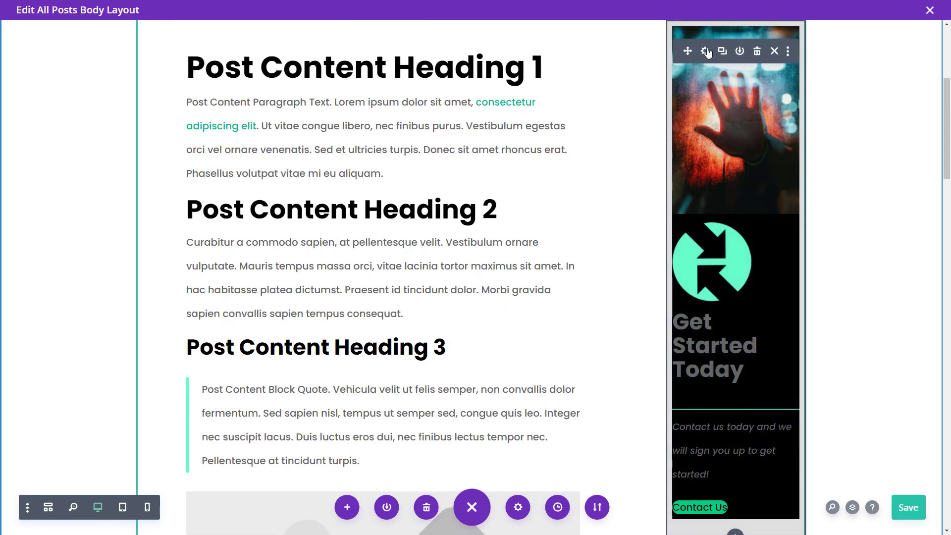
pyautogui.click(705, 51)
pyautogui.click(163, 80)
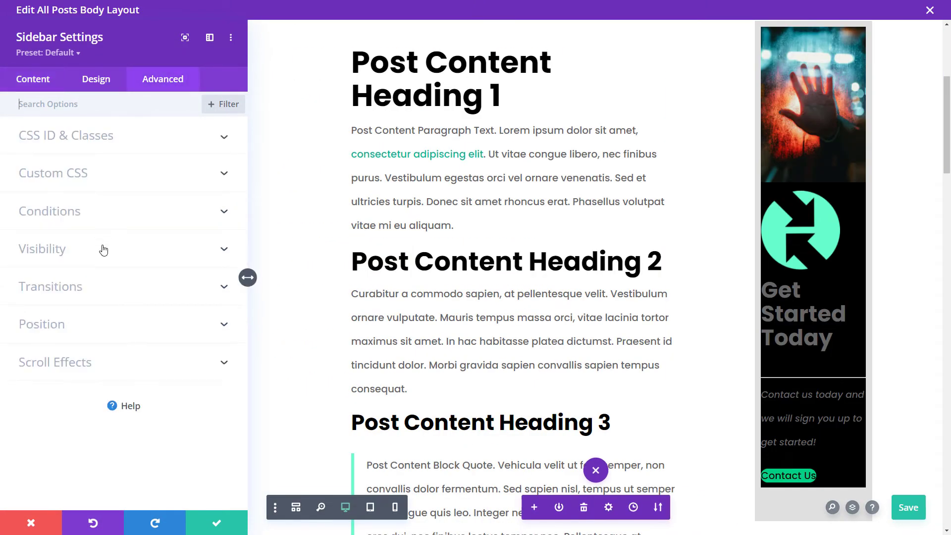
pyautogui.click(76, 369)
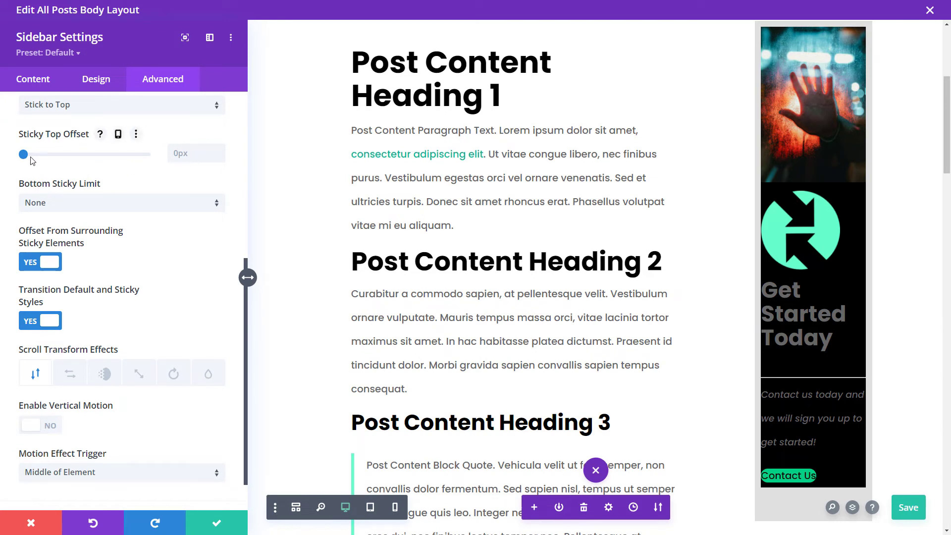
pyautogui.click(83, 206)
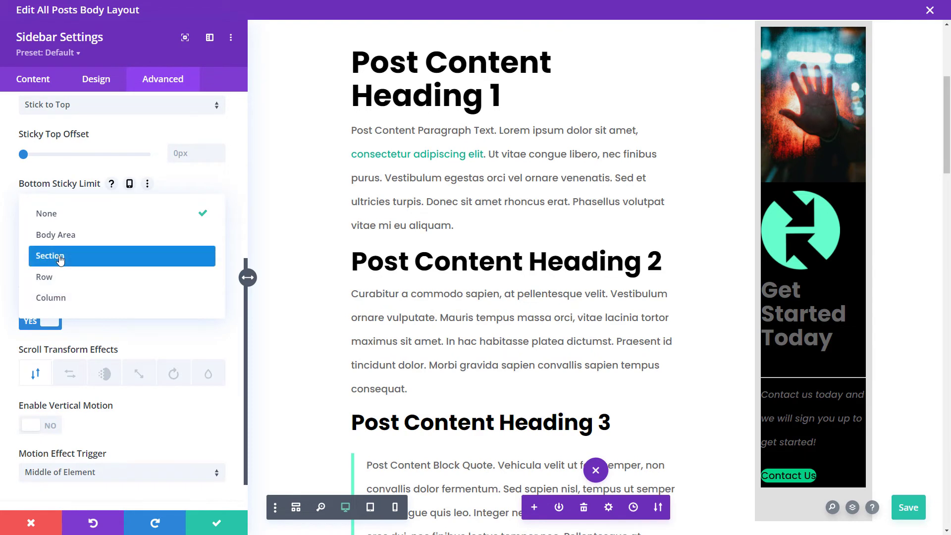
pyautogui.click(60, 260)
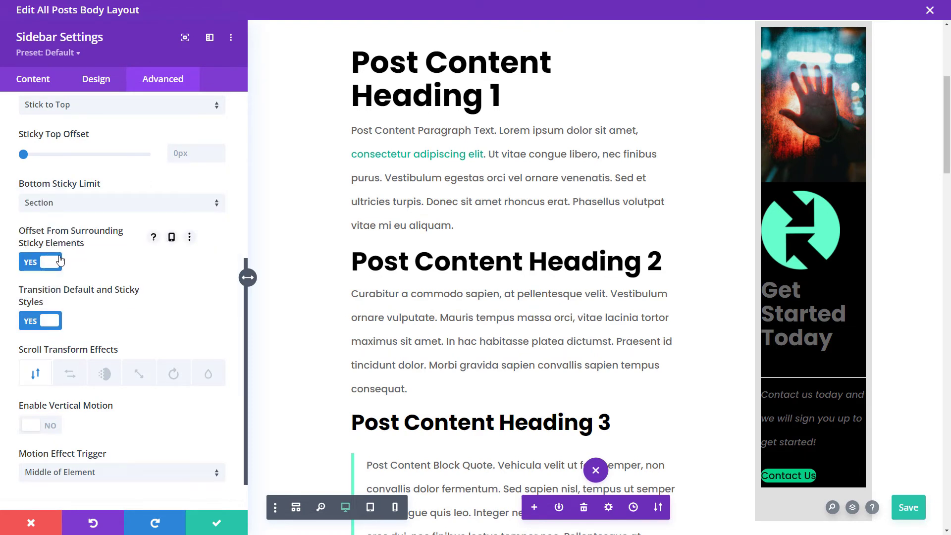
pyautogui.click(56, 109)
pyautogui.click(52, 111)
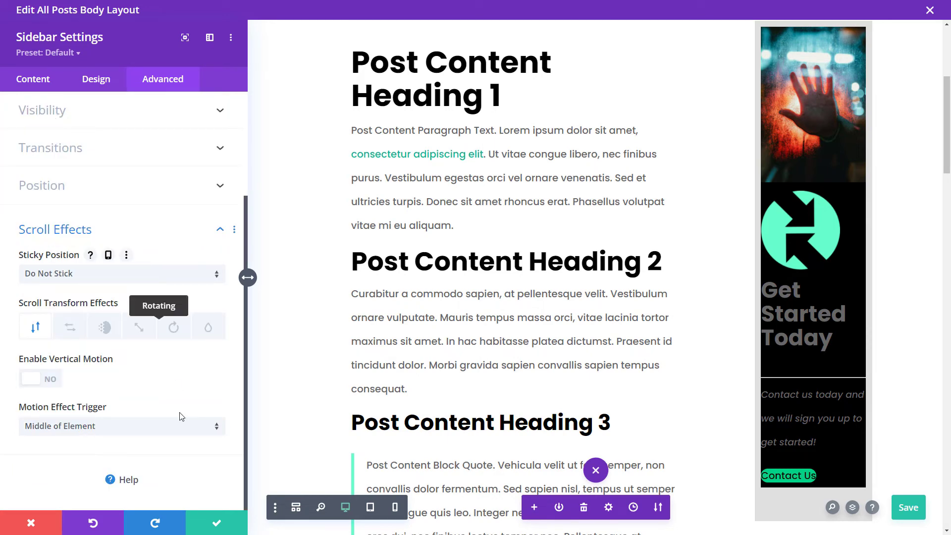
pyautogui.click(216, 523)
# Step: Add a Call To Action module below the sidebar widget with a #12009e background
pyautogui.scroll(4, 630, 283)
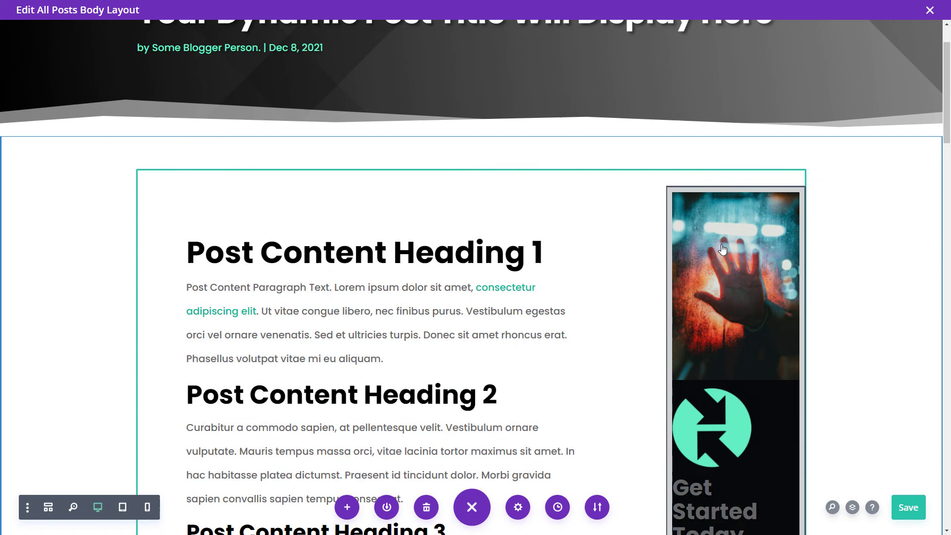
pyautogui.scroll(-6, 700, 272)
pyautogui.scroll(-3, 718, 267)
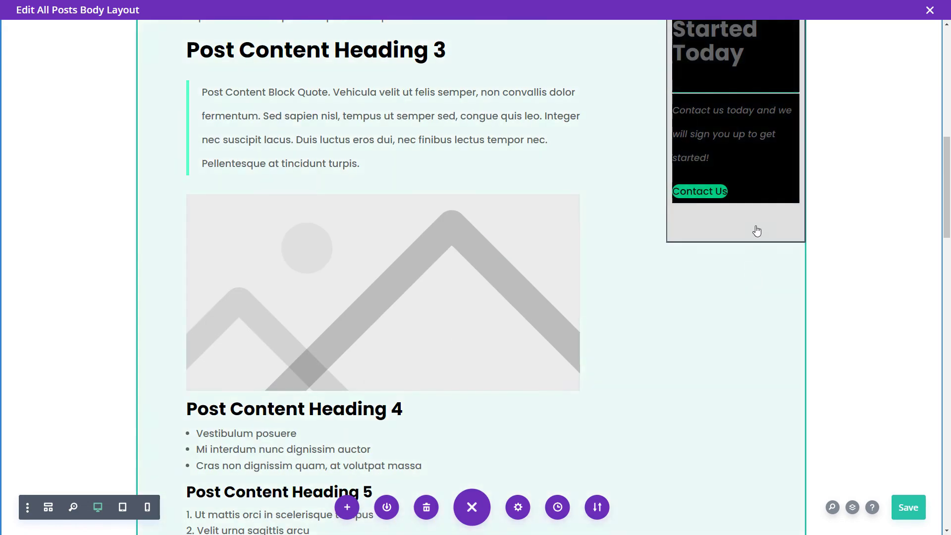
pyautogui.click(735, 224)
pyautogui.scroll(-4, 733, 381)
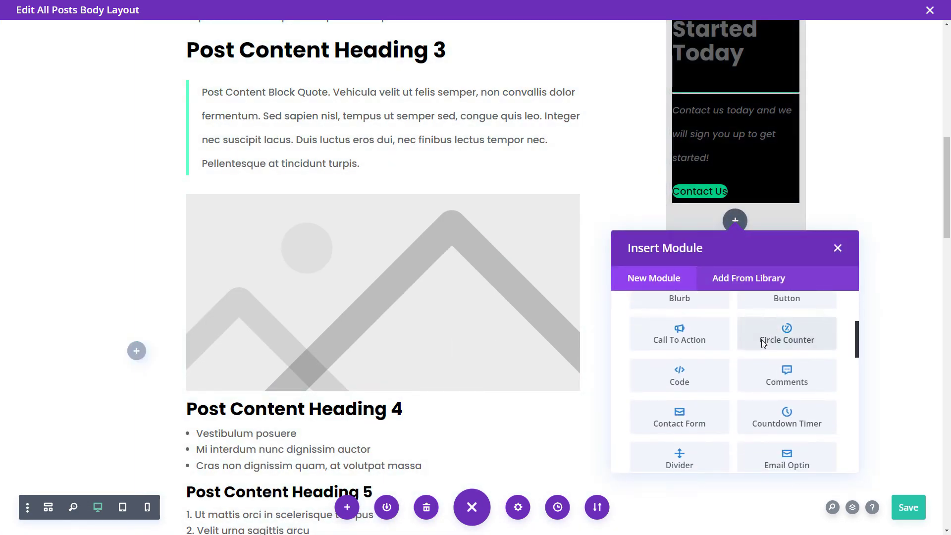
pyautogui.click(686, 344)
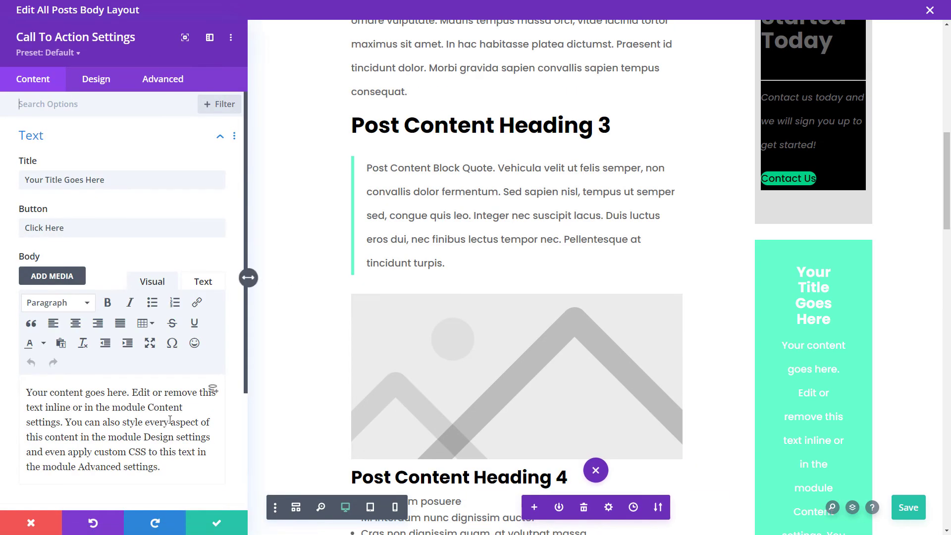
pyautogui.scroll(-3, 41, 387)
pyautogui.click(42, 387)
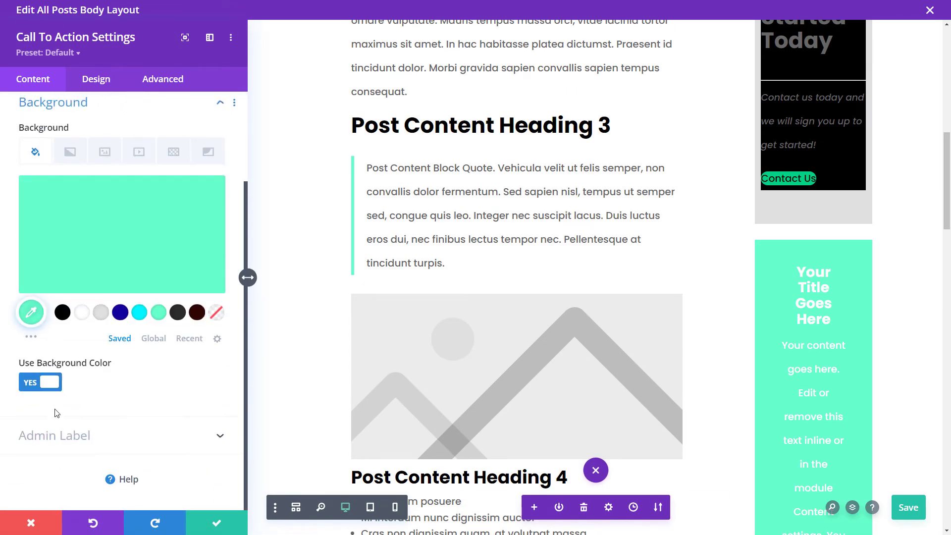
pyautogui.click(120, 320)
# Step: Title the CTA 'Sticky CTA', clear its body text, and set the button link to #
pyautogui.scroll(10, 132, 252)
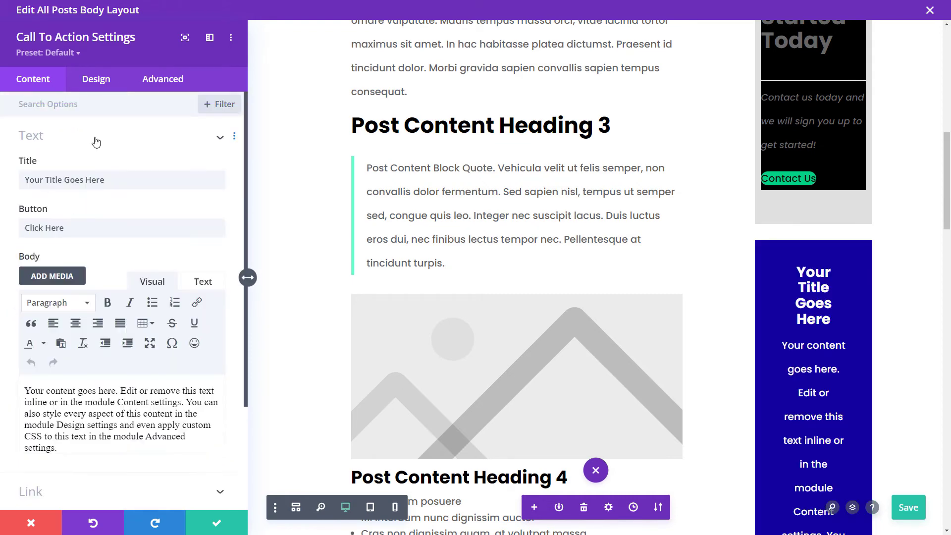
pyautogui.tripleClick(132, 180)
pyautogui.write('Stic')
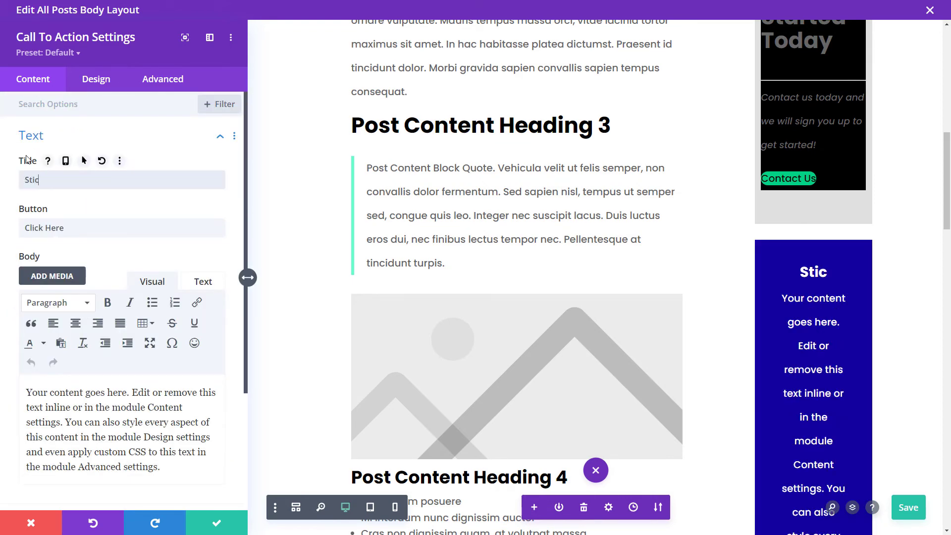
pyautogui.write('ky CTA')
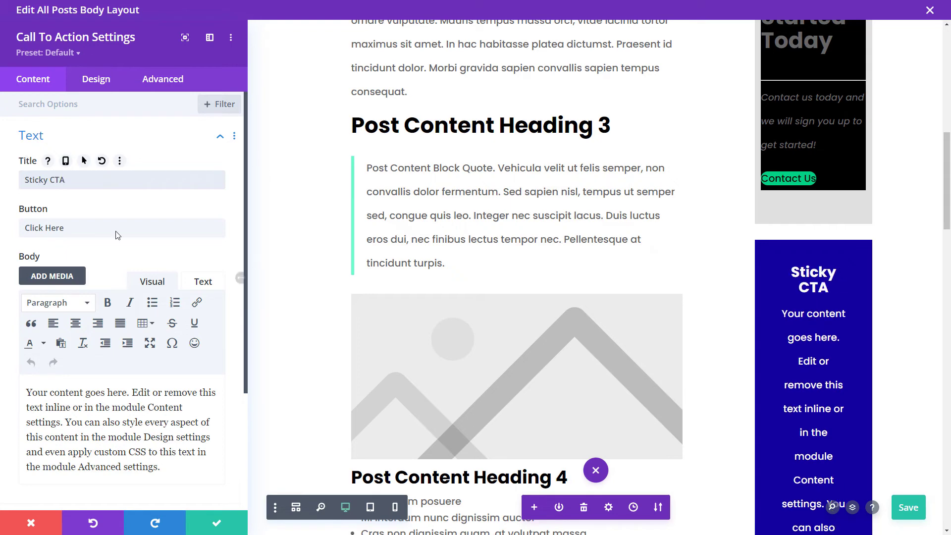
pyautogui.scroll(-3, 165, 380)
pyautogui.moveTo(167, 320); pyautogui.dragTo(26, 242)
pyautogui.press('BackSpace')
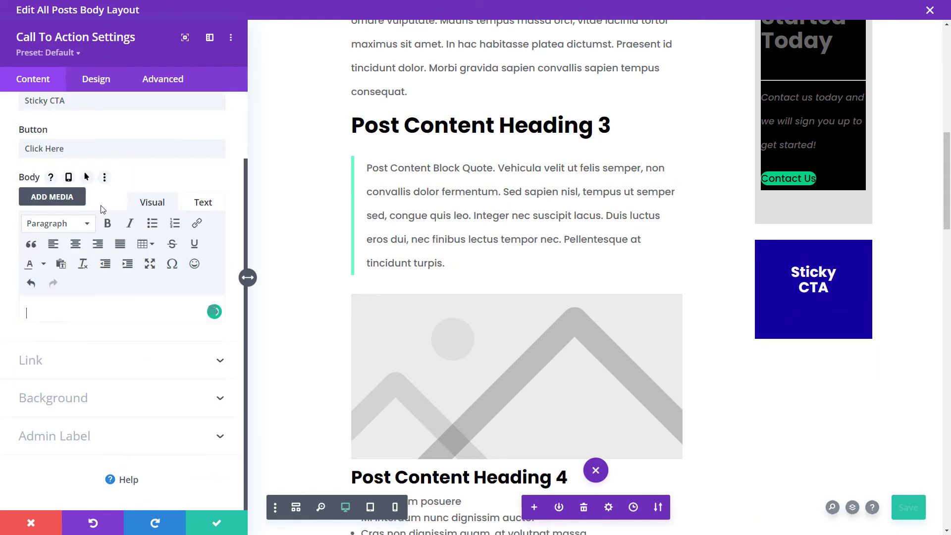
pyautogui.click(46, 363)
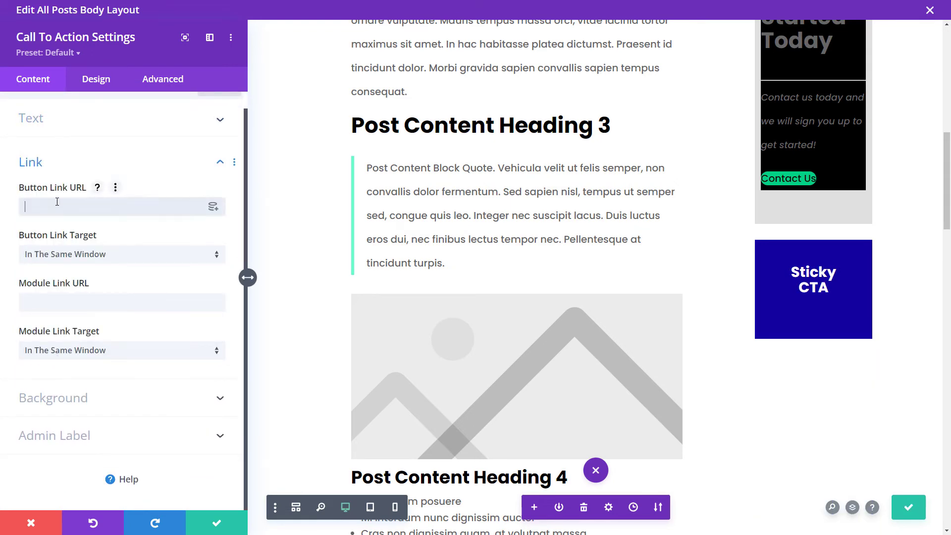
pyautogui.write('#')
pyautogui.click(218, 523)
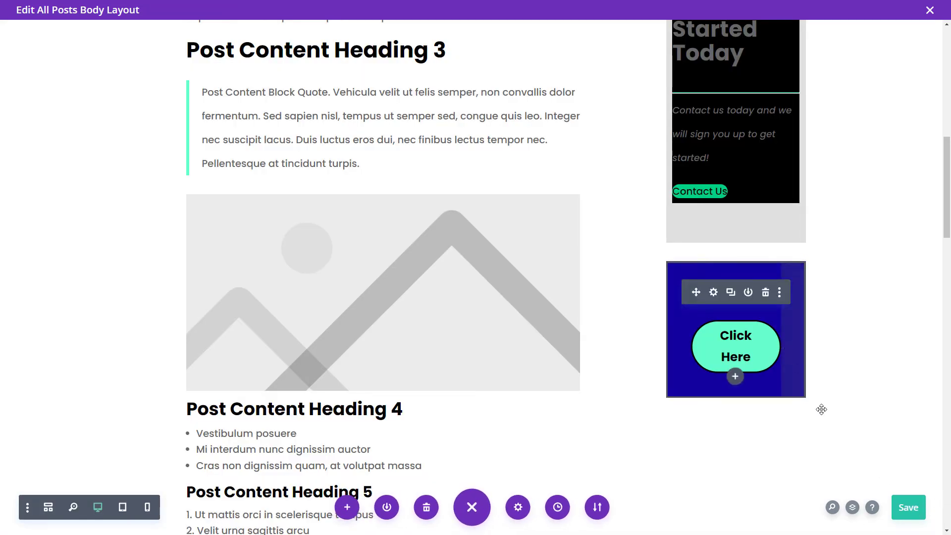
# Step: Set the Sticky CTA's Sticky Position to Stick to Top with Bottom Sticky Limit Section
pyautogui.click(713, 293)
pyautogui.click(162, 79)
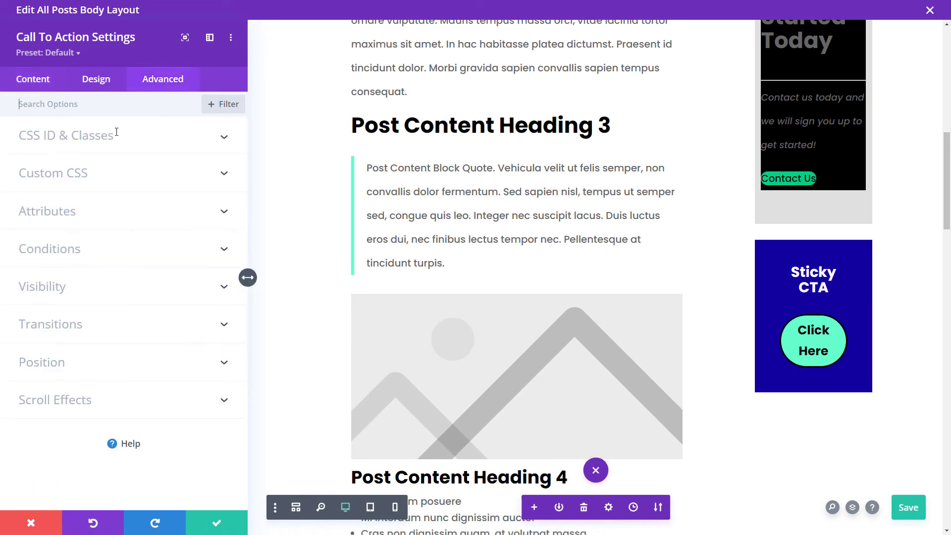
pyautogui.click(66, 396)
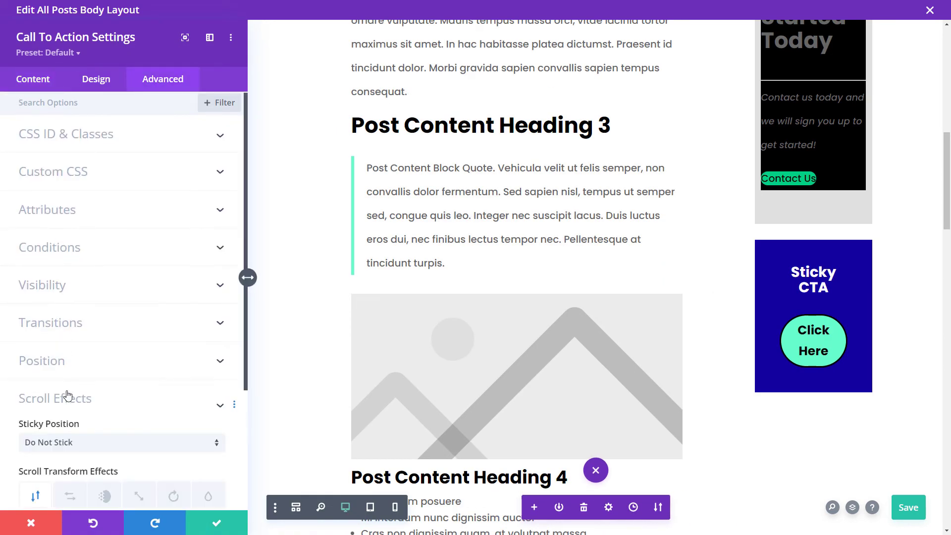
pyautogui.click(64, 276)
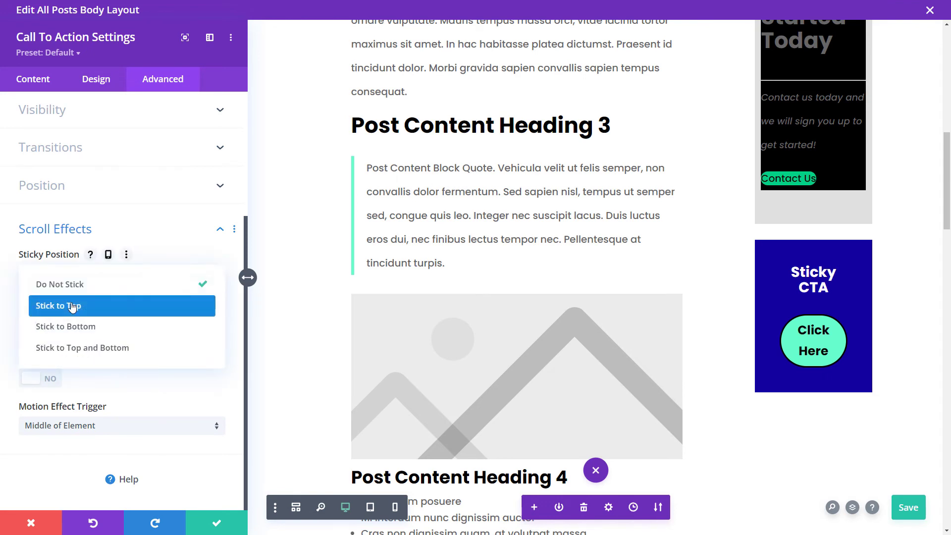
pyautogui.click(72, 303)
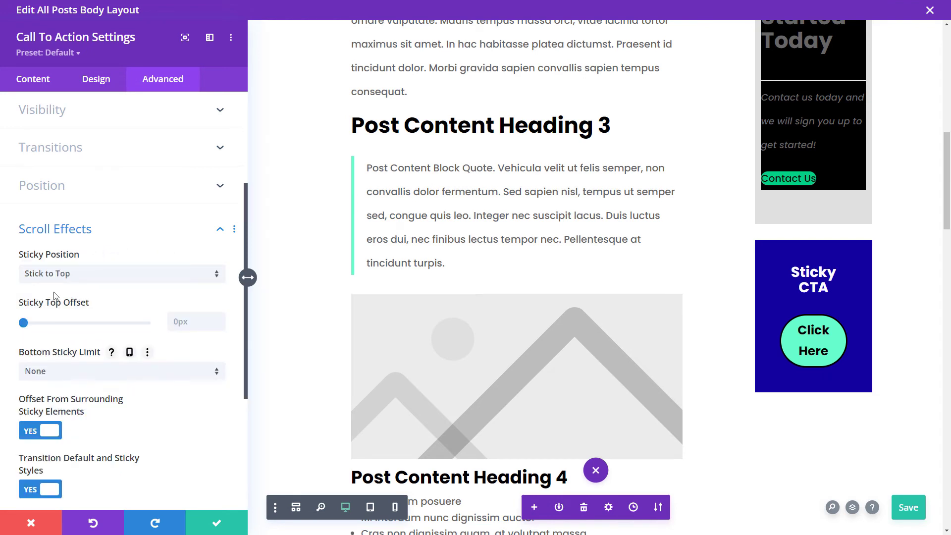
pyautogui.click(61, 378)
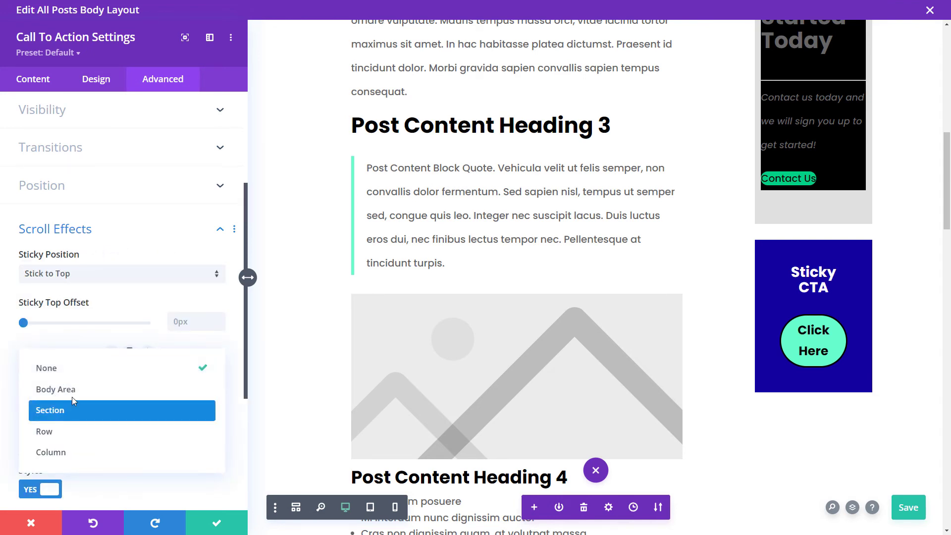
pyautogui.click(61, 411)
pyautogui.click(235, 530)
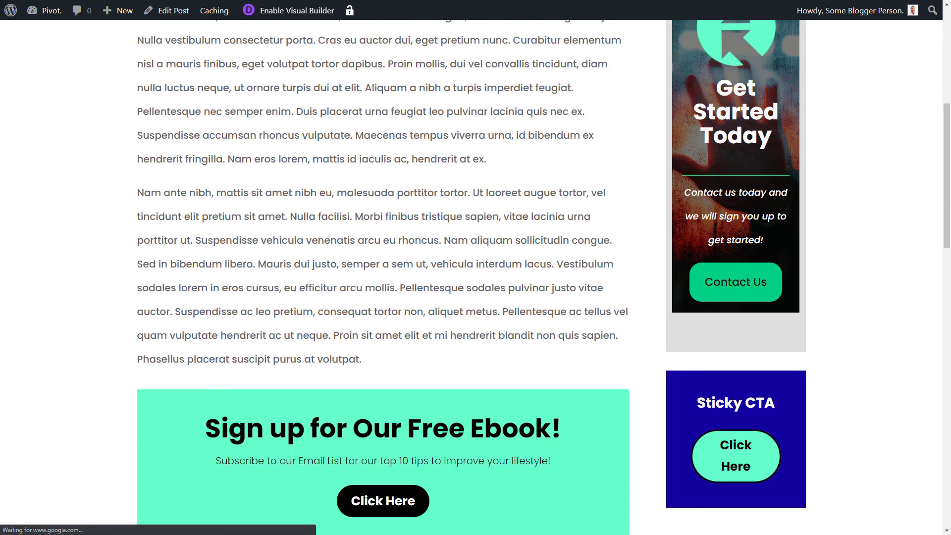
# Step: Scroll the live post to view the blue Sticky CTA beneath the gray sidebar widget
pyautogui.scroll(3, 799, 335)
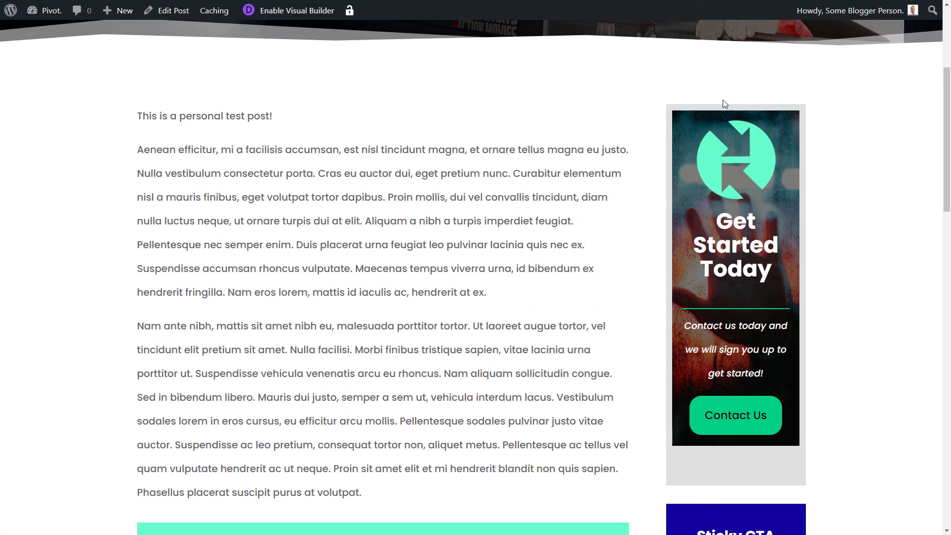
pyautogui.moveTo(946, 107); pyautogui.dragTo(945, 141)
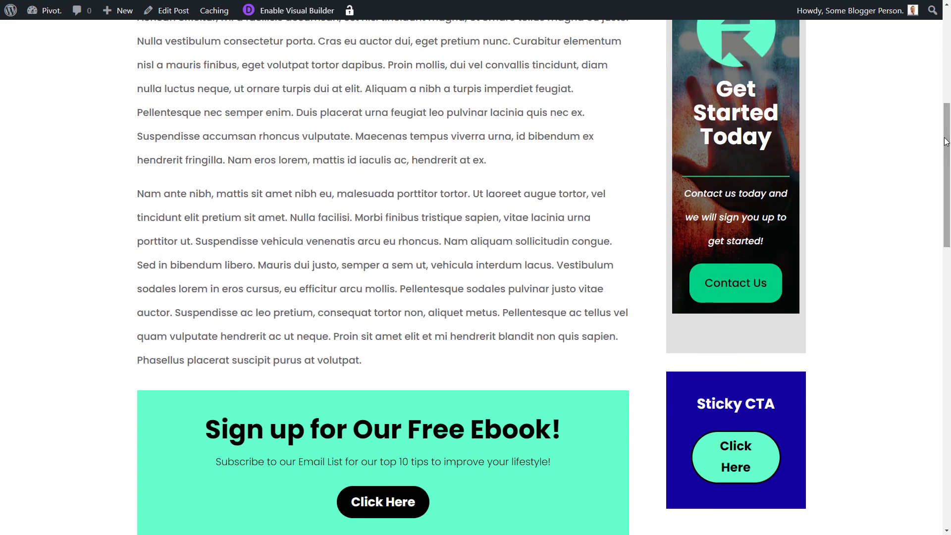